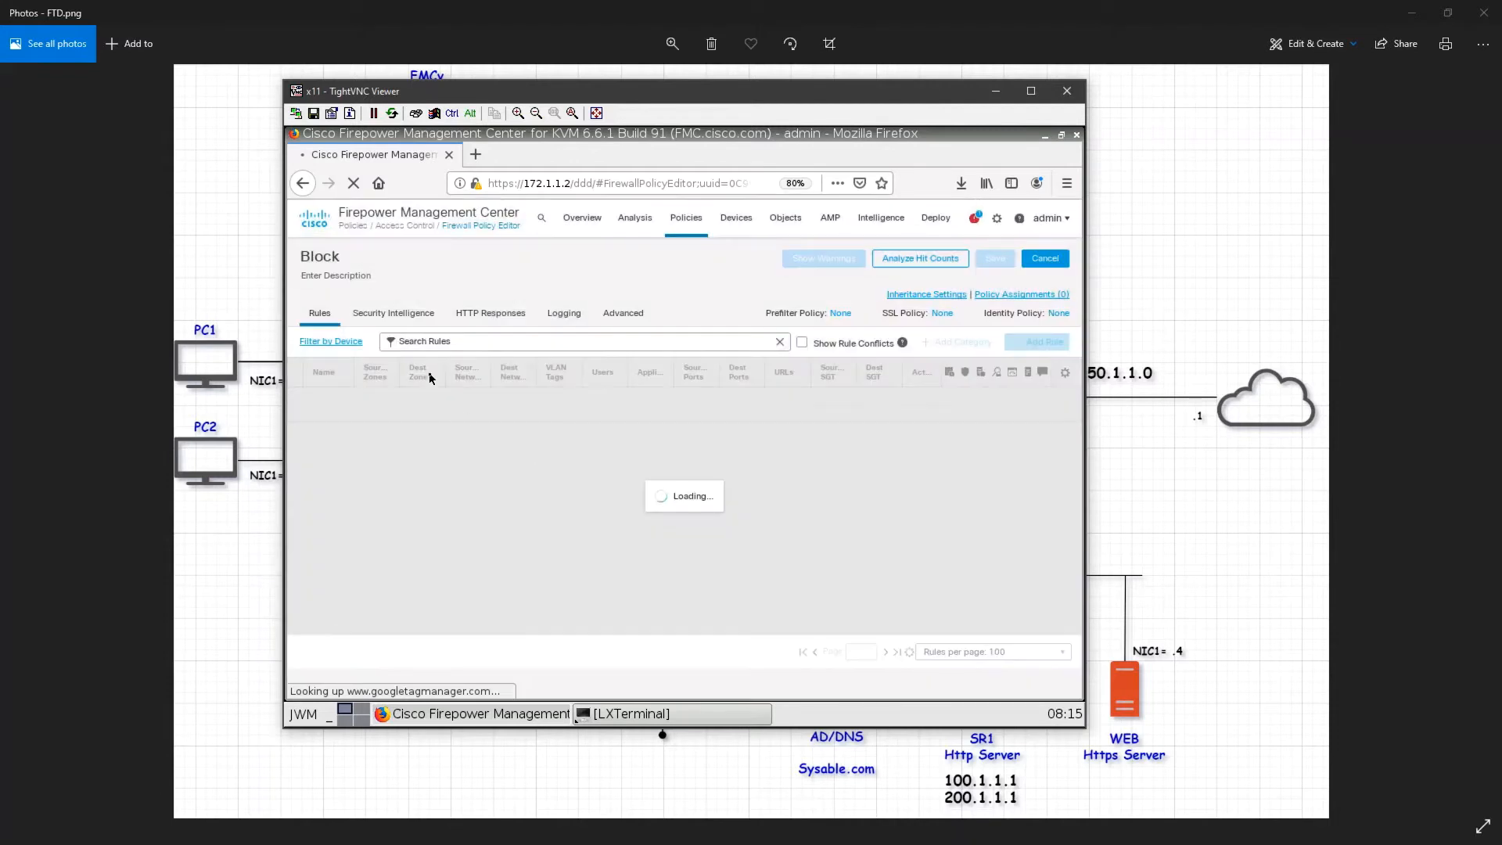
# Step: Open the policy's Security Intelligence tab and reset the browser zoom to 100%
pyautogui.click(405, 319)
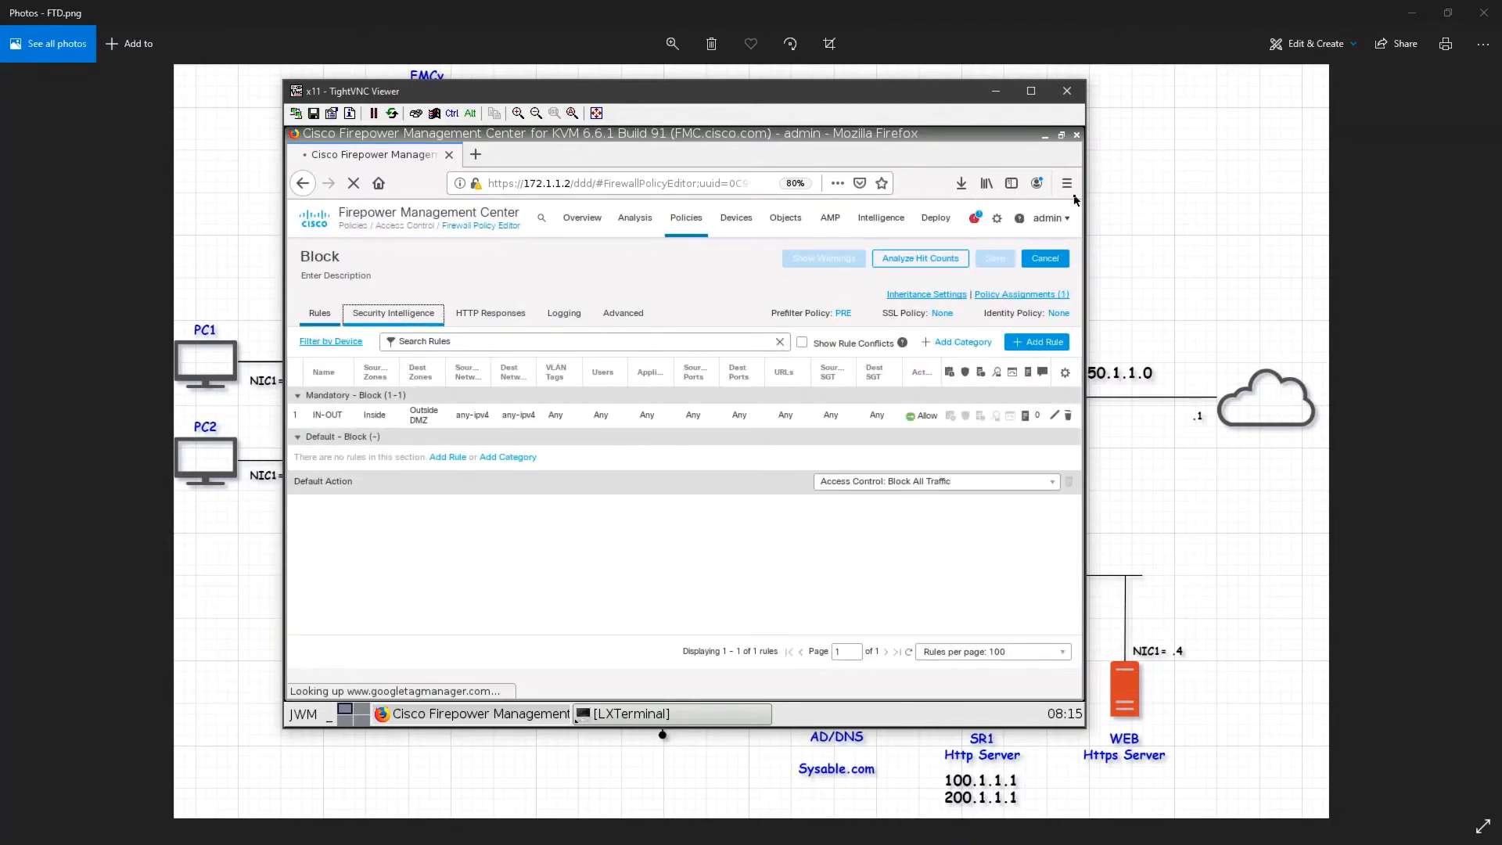
pyautogui.click(1067, 183)
pyautogui.click(1021, 338)
pyautogui.click(1021, 339)
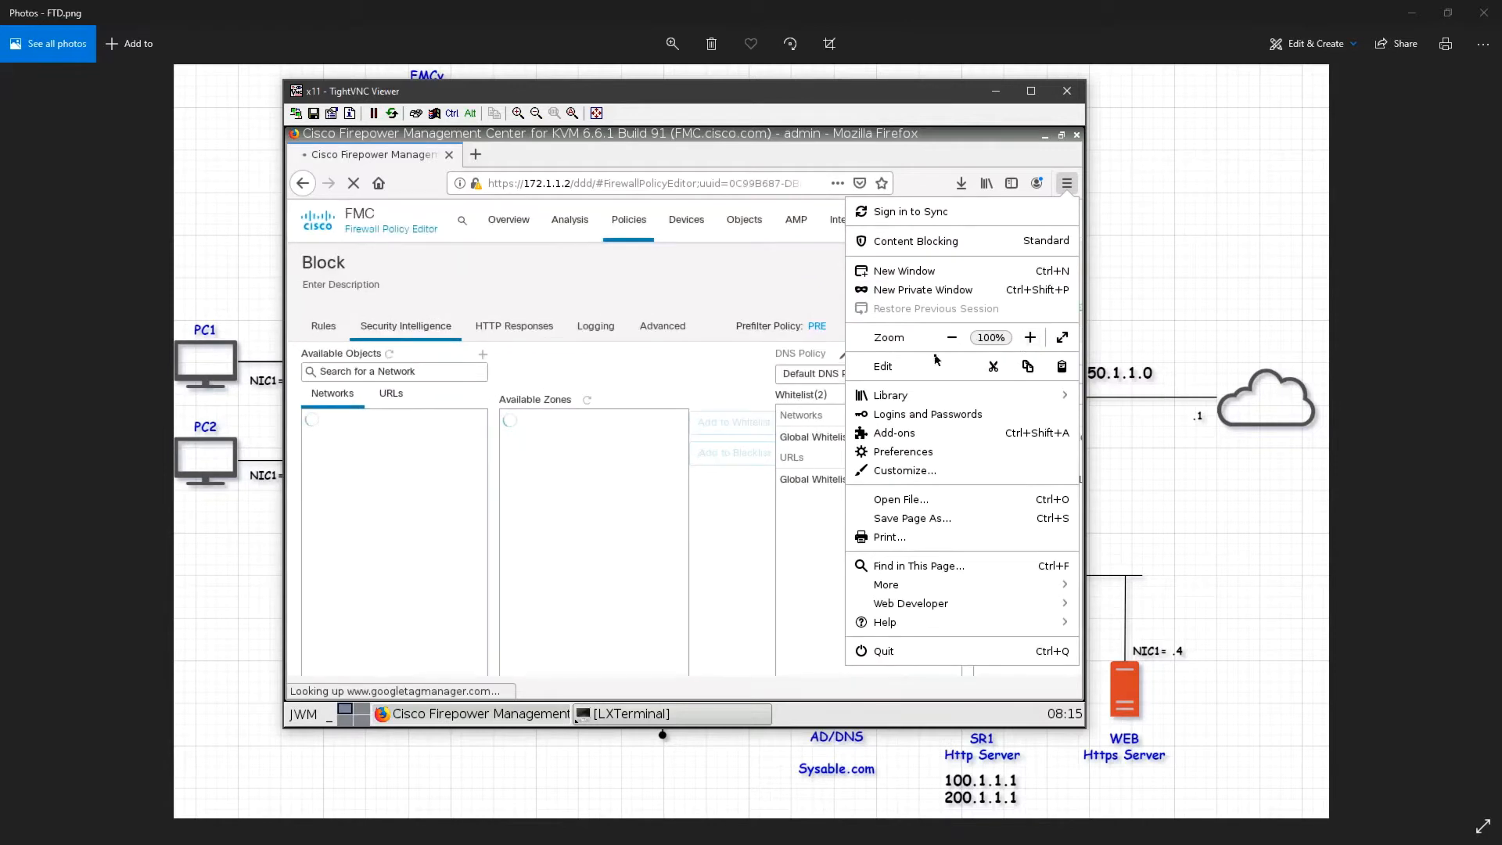
pyautogui.press('Escape')
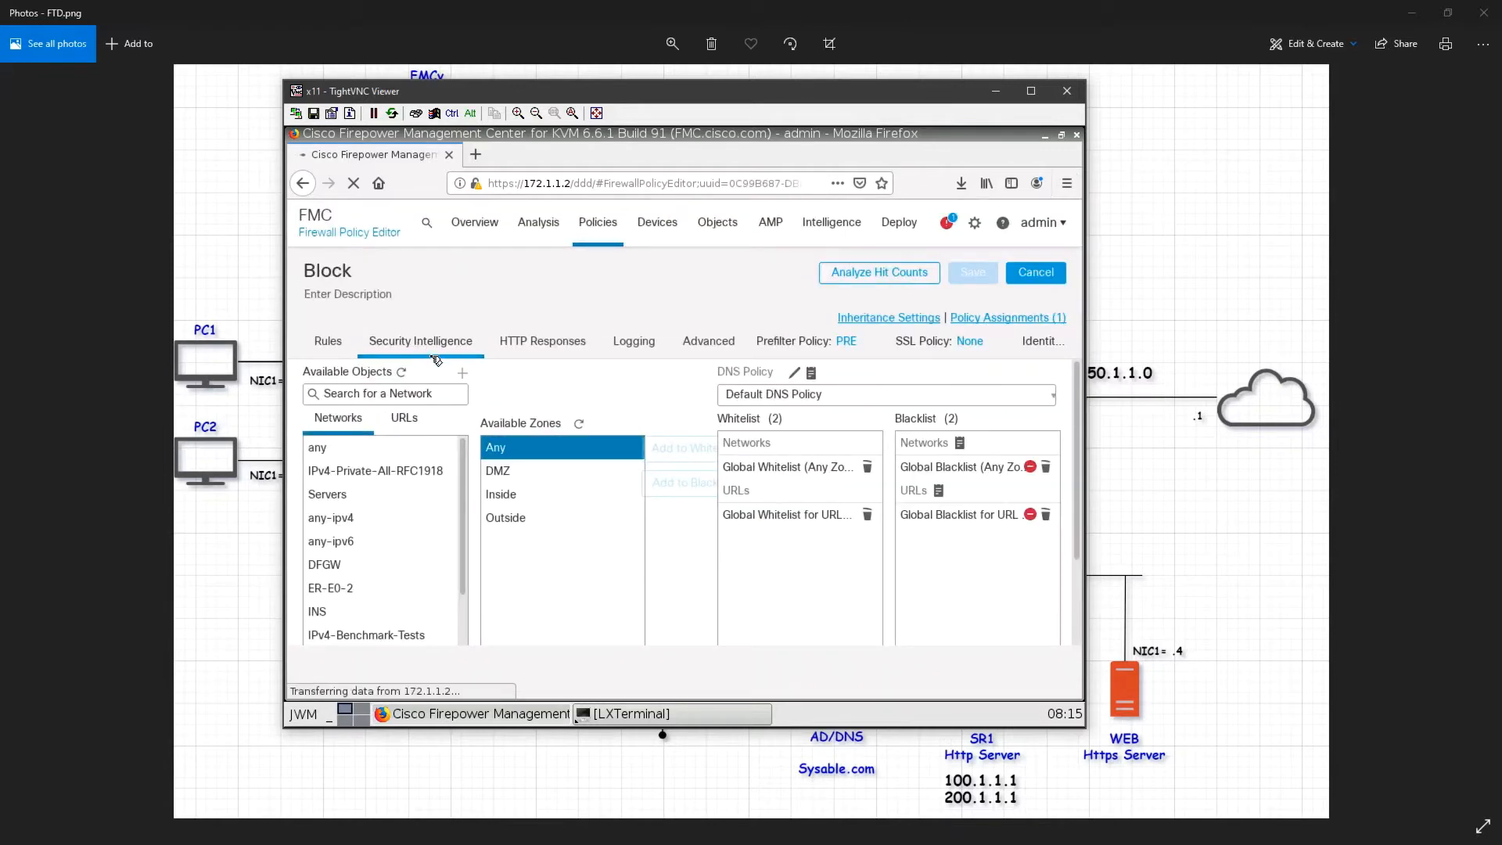
# Step: Review the existing whitelist and blacklist entries and the network topology diagram
pyautogui.click(827, 476)
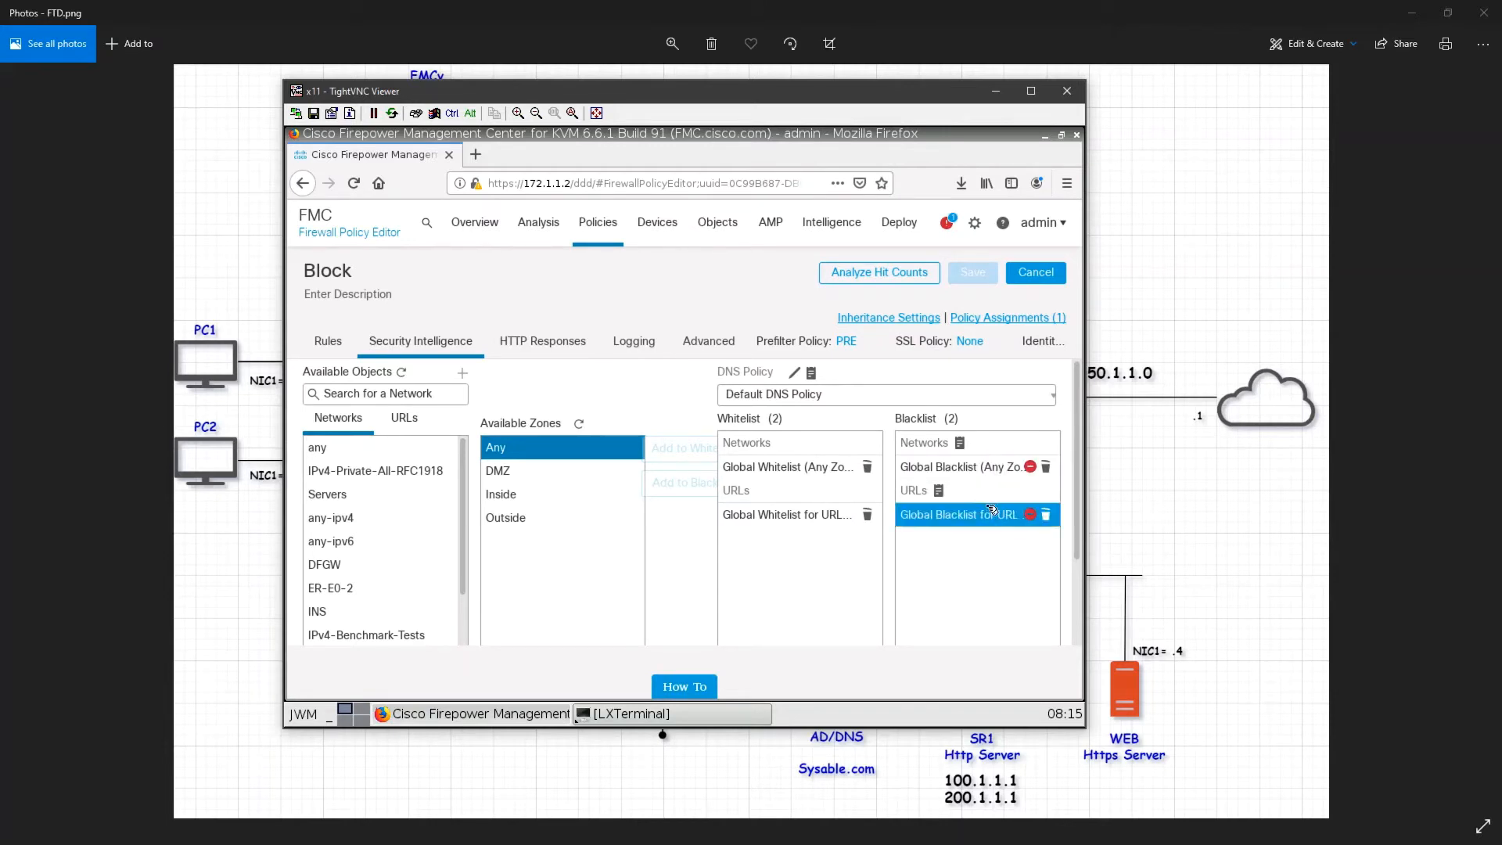
pyautogui.click(908, 512)
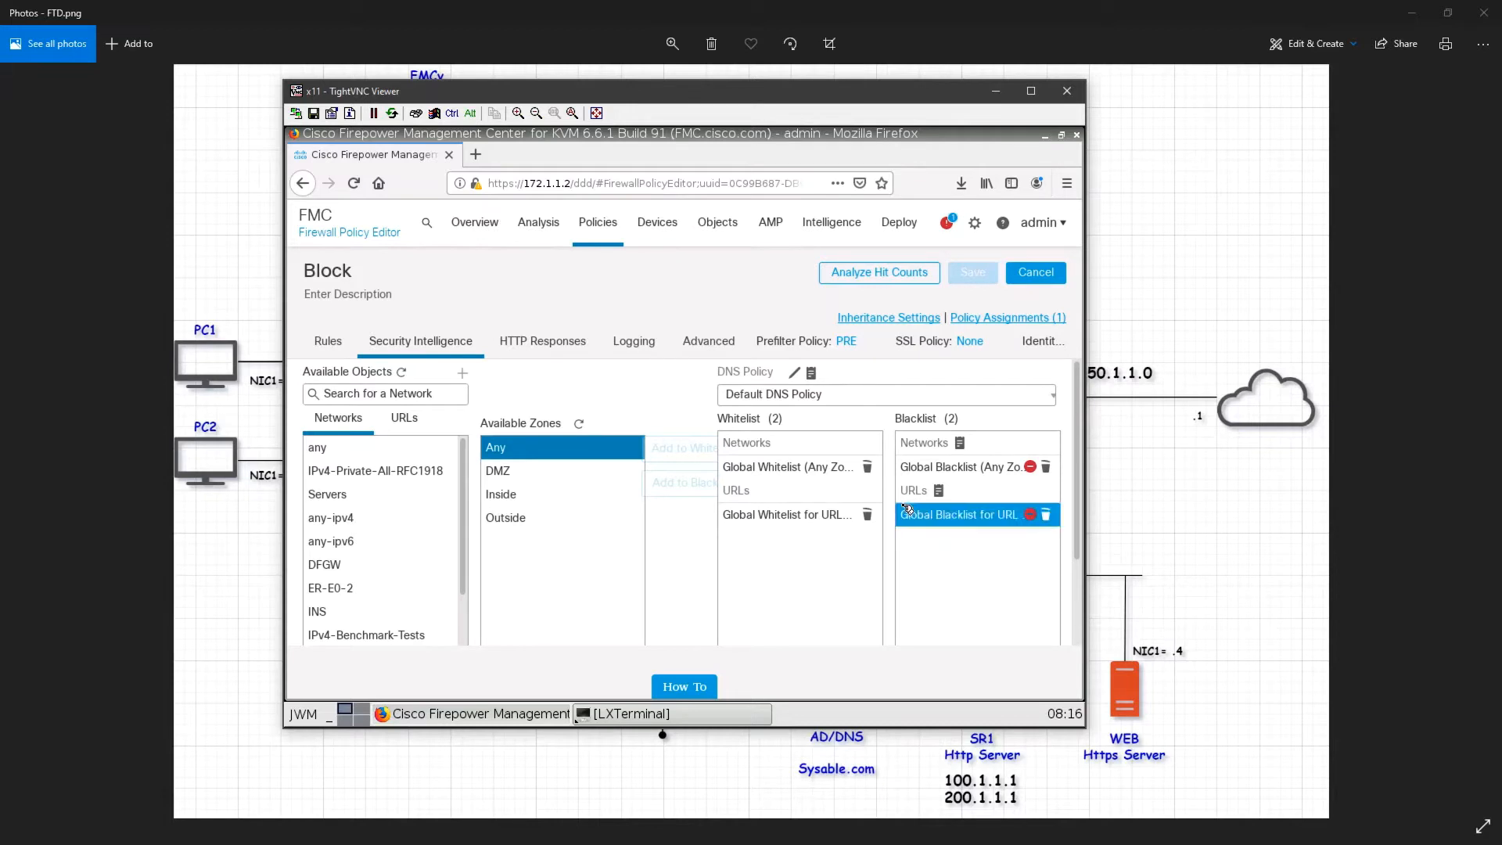
pyautogui.click(1170, 504)
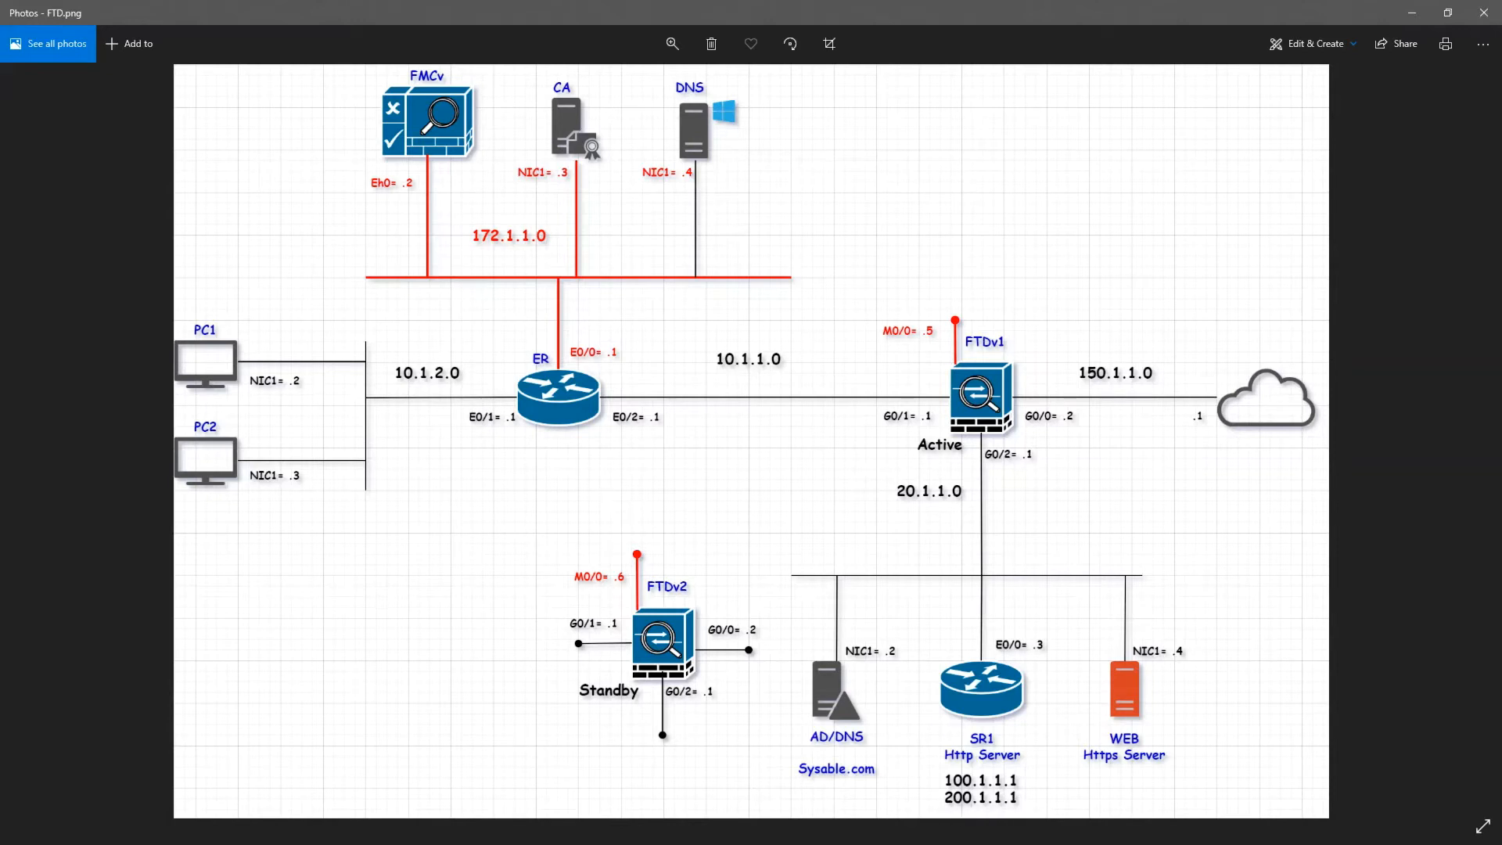
pyautogui.hotkey('alt', 'Tab')
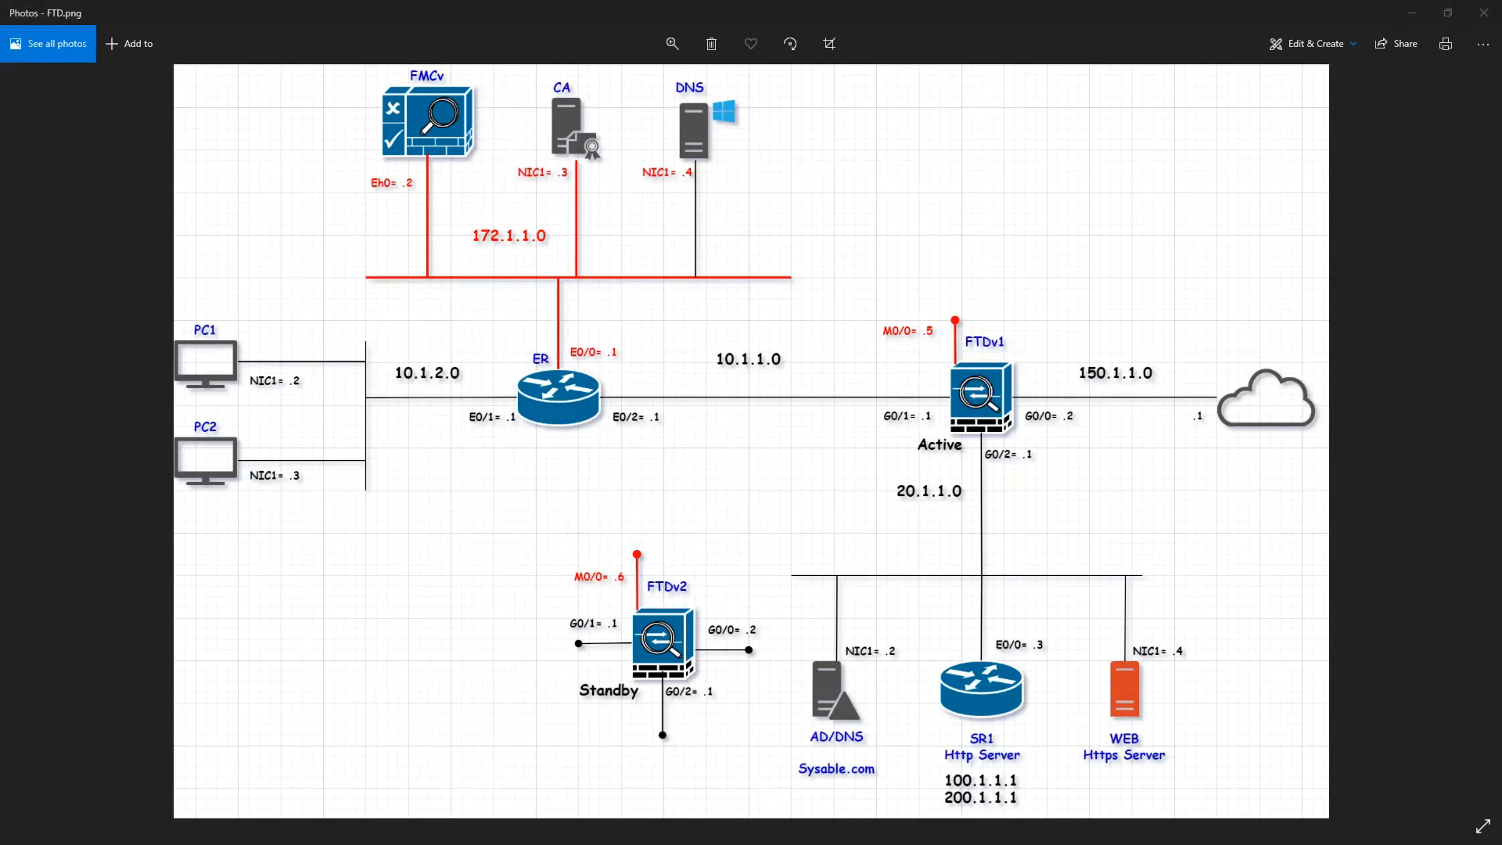
pyautogui.click(328, 350)
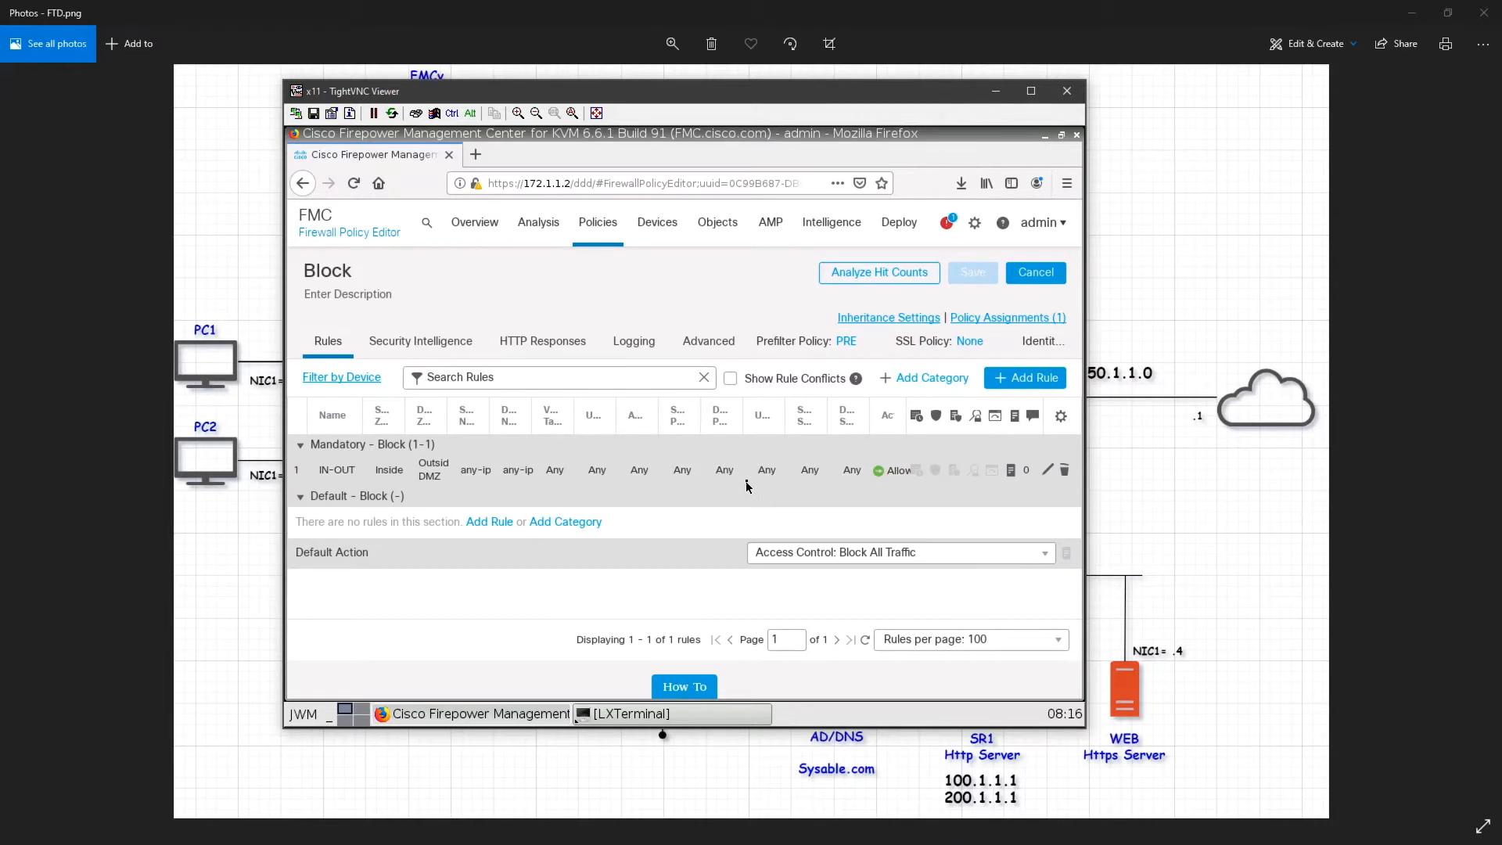
# Step: Add the server2 network object to the Security Intelligence blacklist for any zone and save the Block policy
pyautogui.click(420, 341)
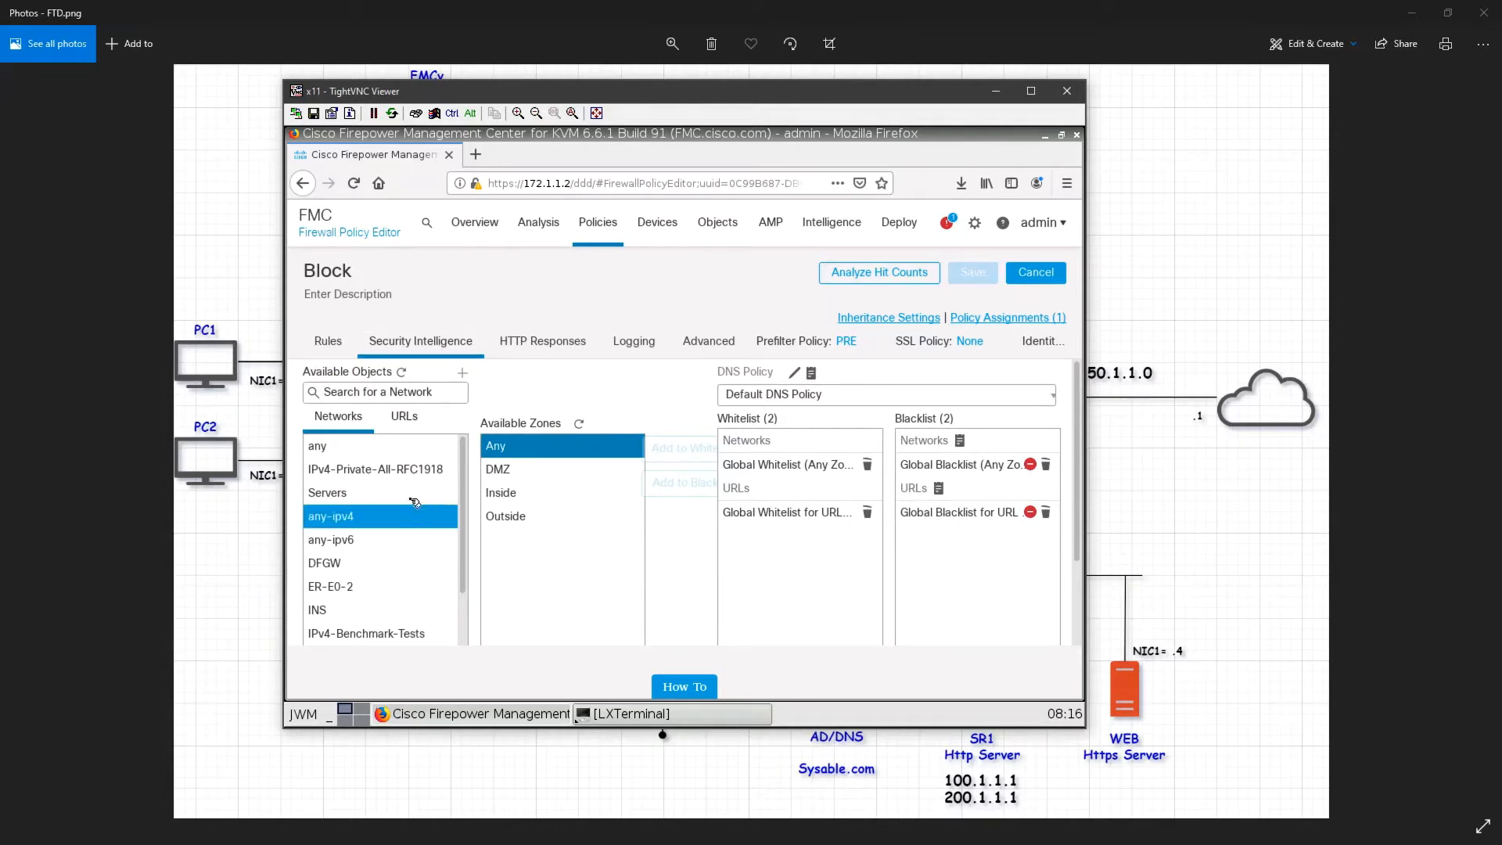
pyautogui.scroll(-1, 356, 556)
pyautogui.scroll(-5, 360, 595)
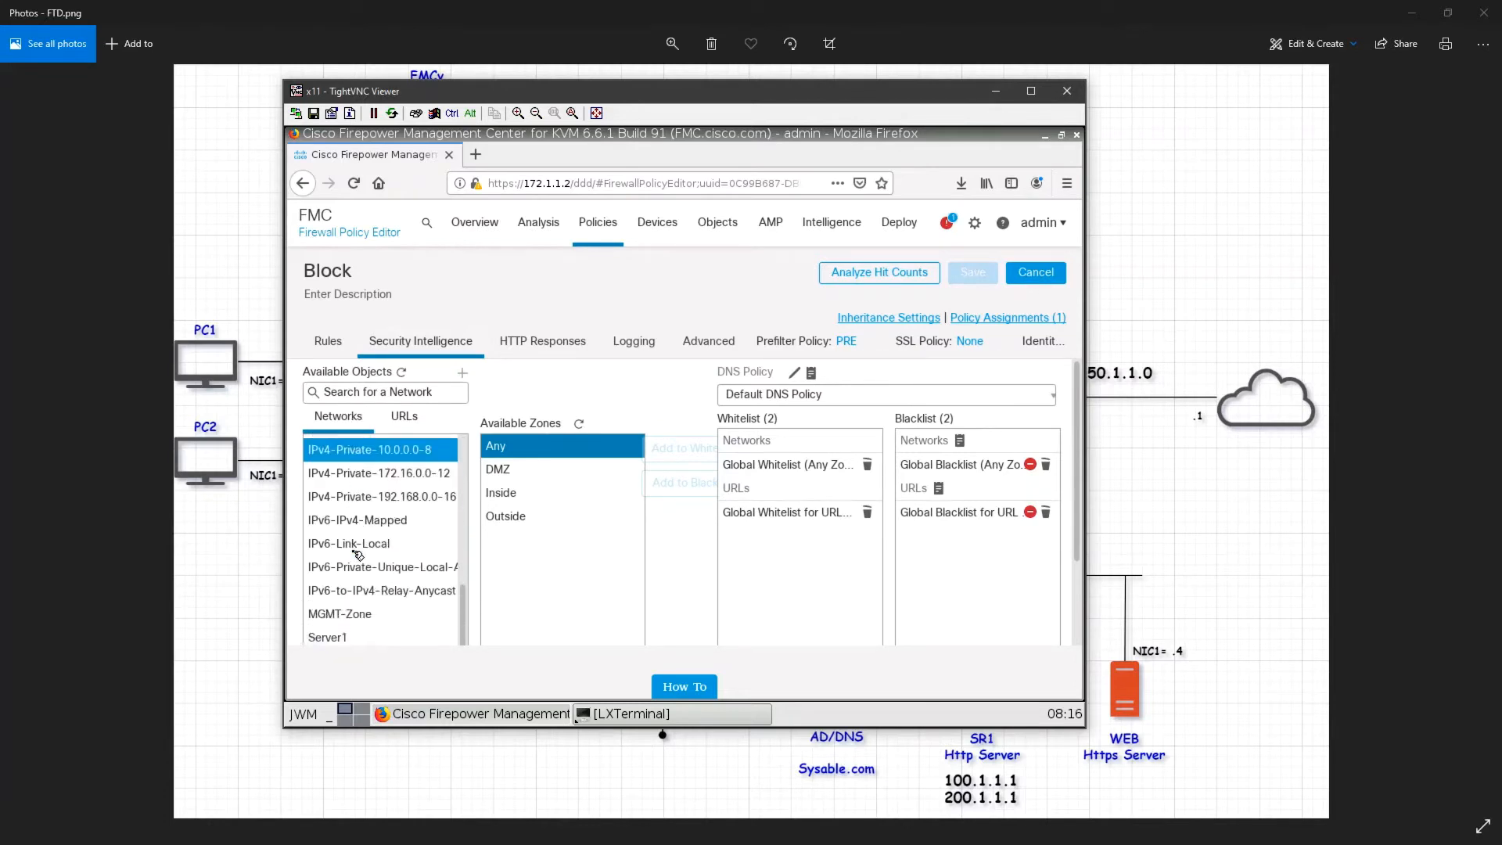
pyautogui.scroll(-2, 373, 638)
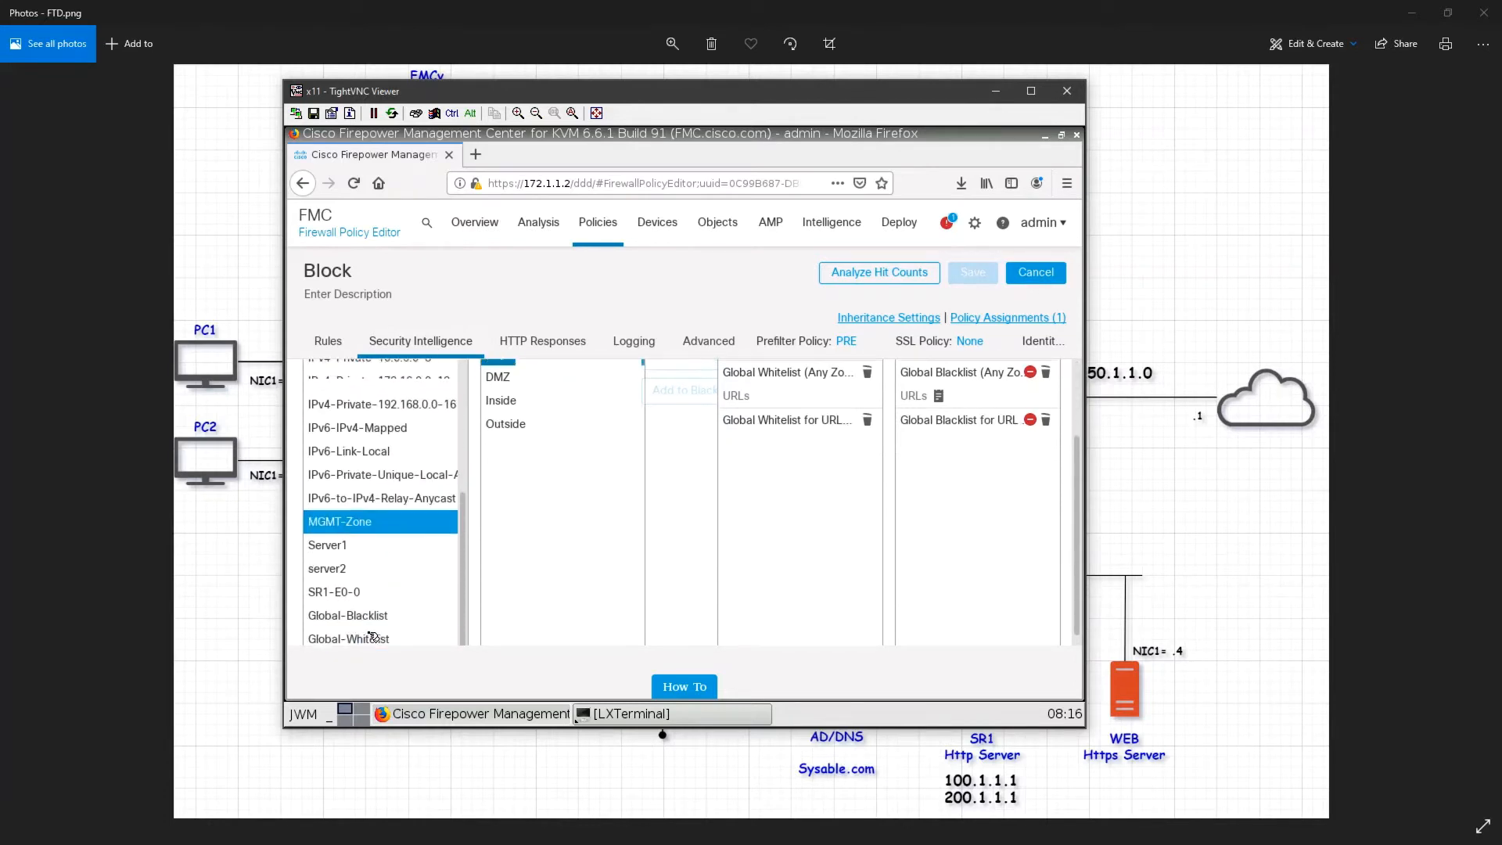
pyautogui.click(381, 567)
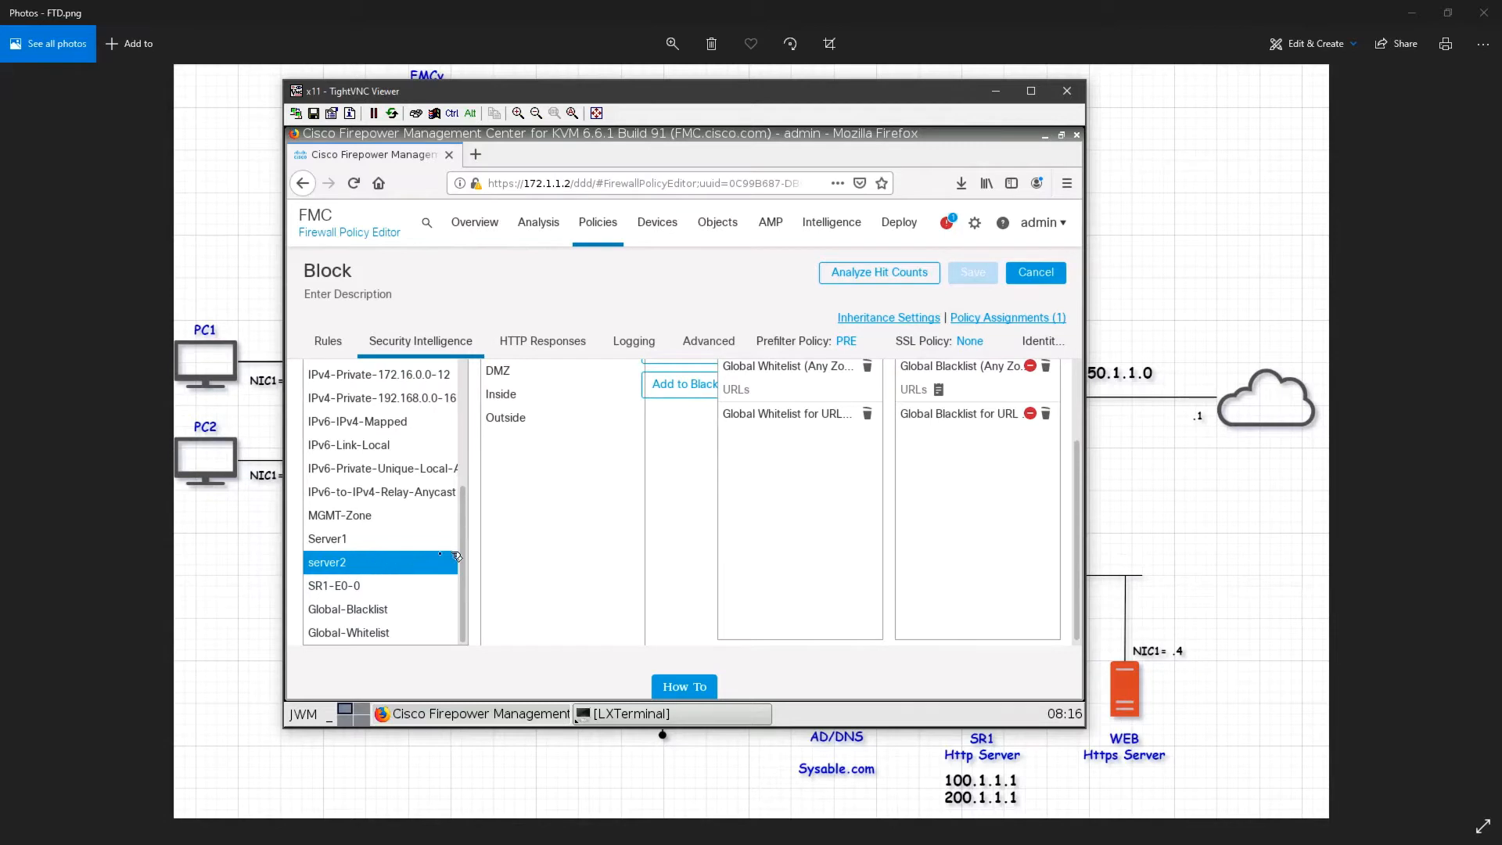
pyautogui.scroll(2, 697, 442)
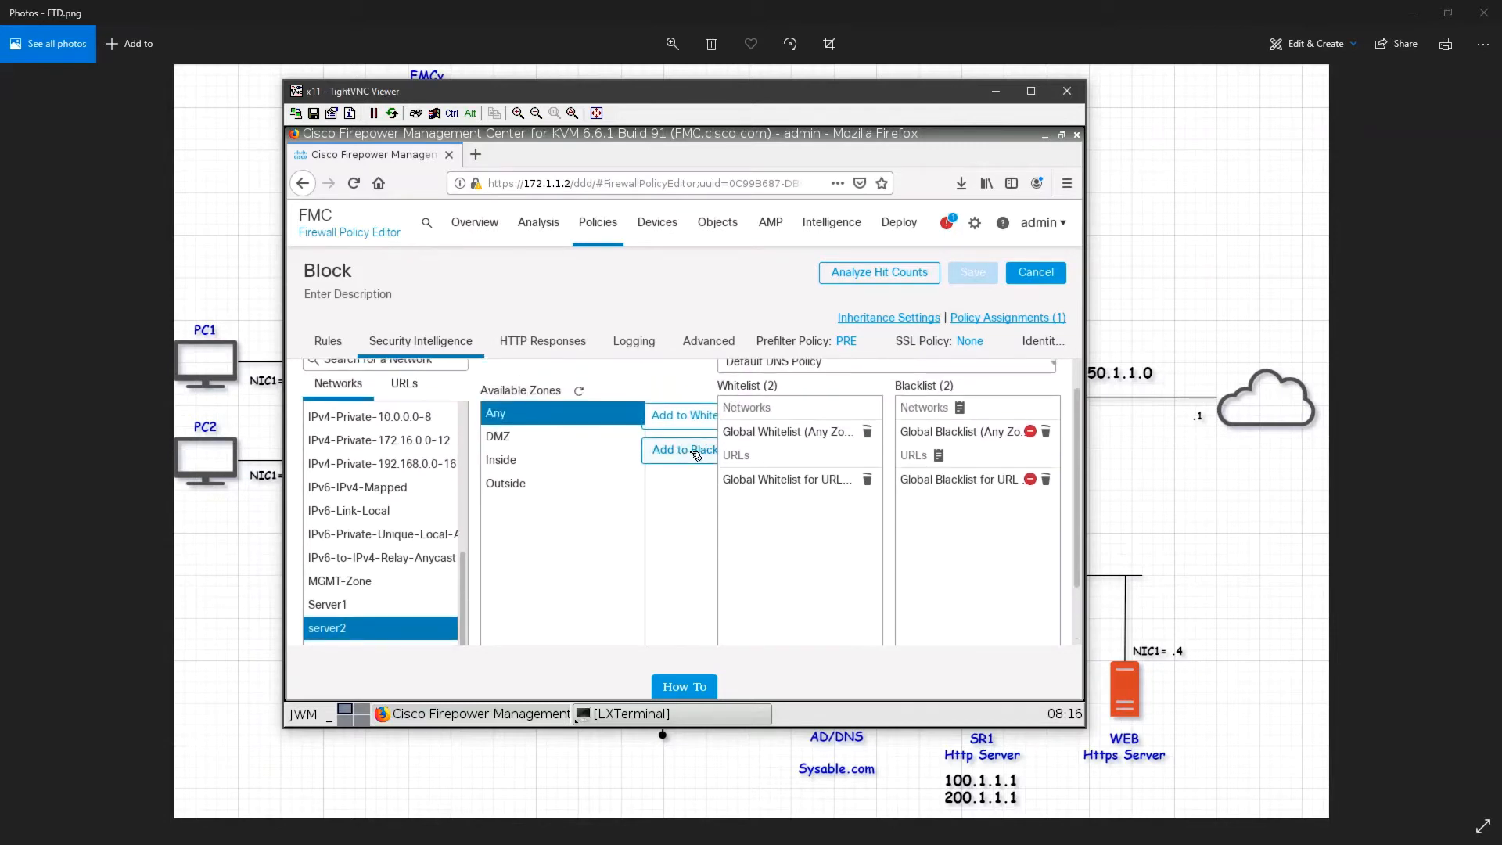
pyautogui.click(693, 462)
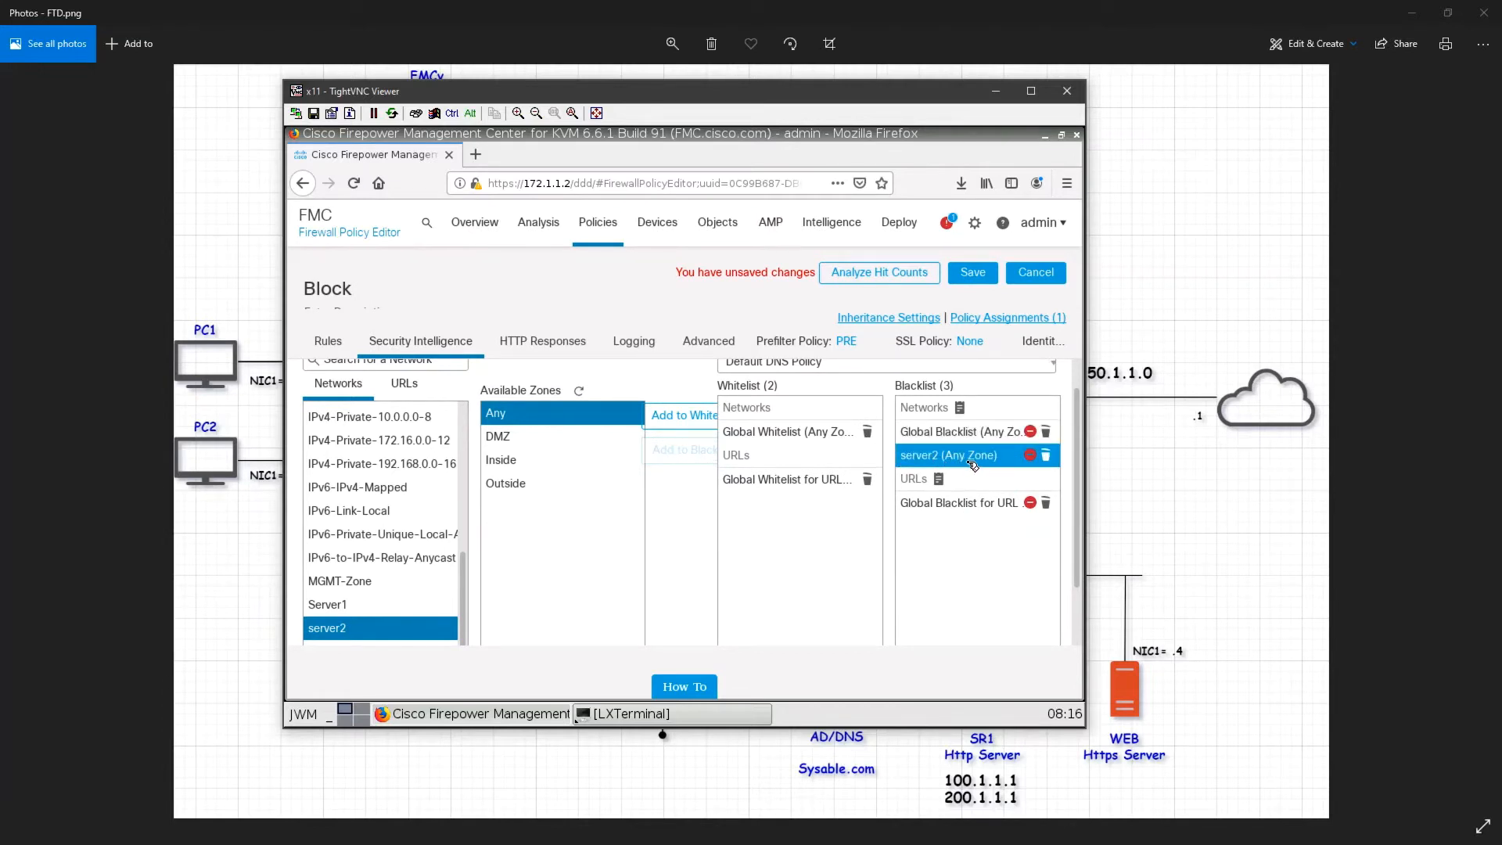
pyautogui.click(974, 275)
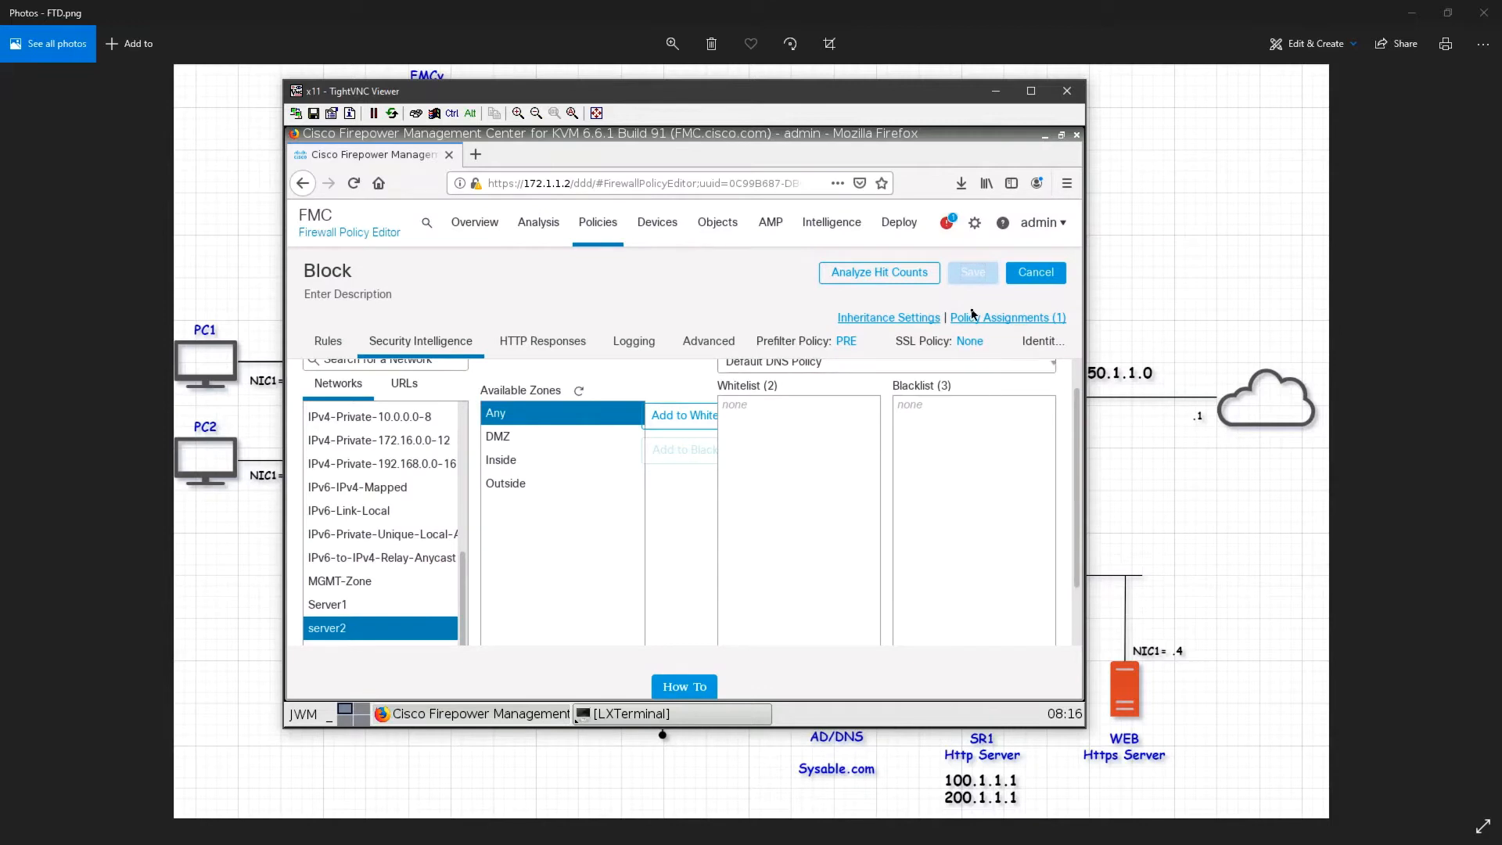
pyautogui.click(909, 237)
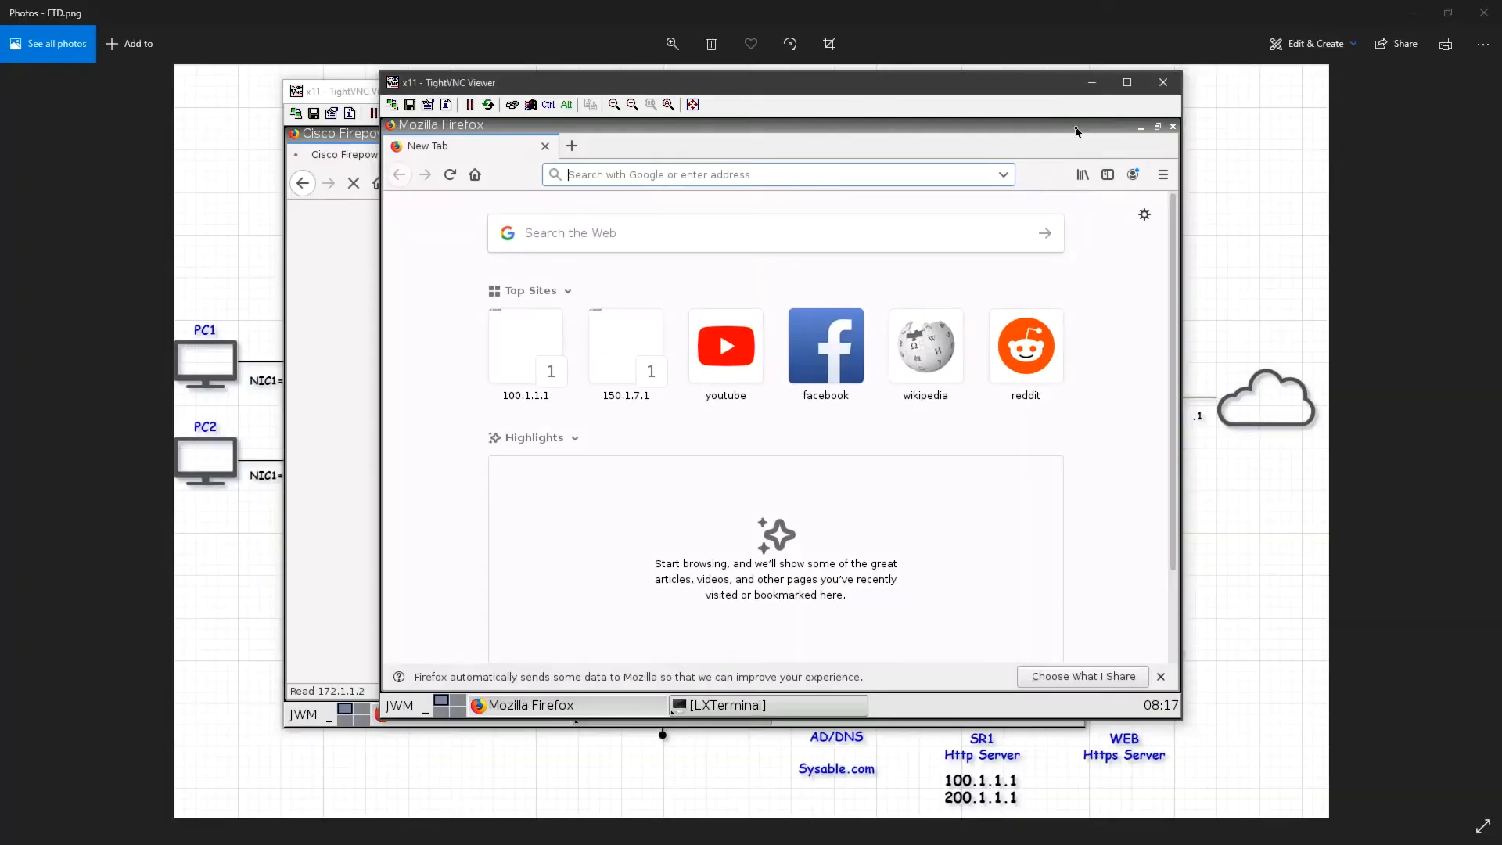
pyautogui.write('htt')
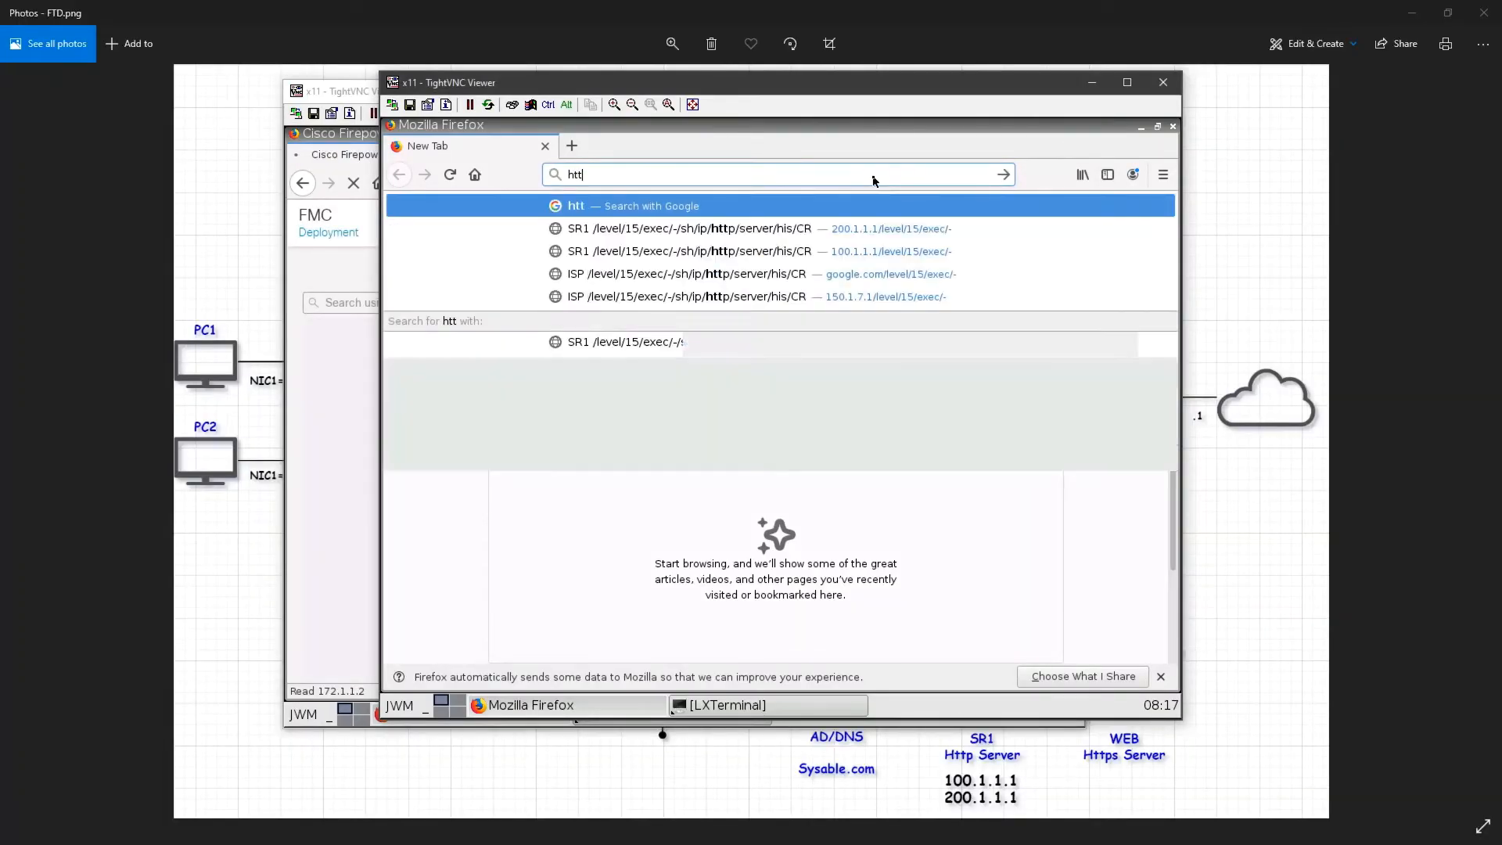
pyautogui.write('p://200.1.1.1')
pyautogui.press('Return')
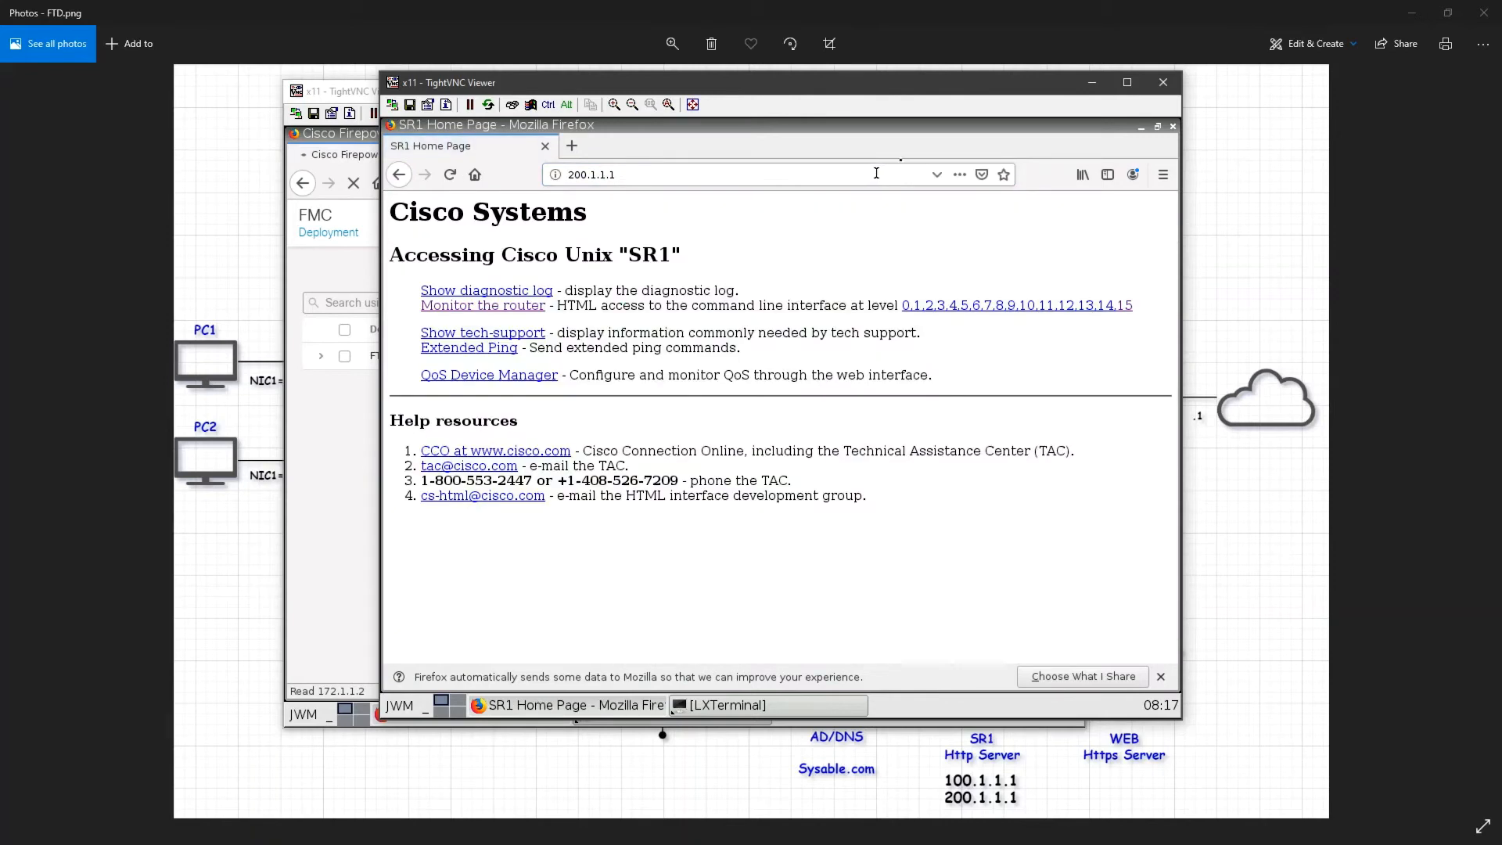
pyautogui.click(1126, 307)
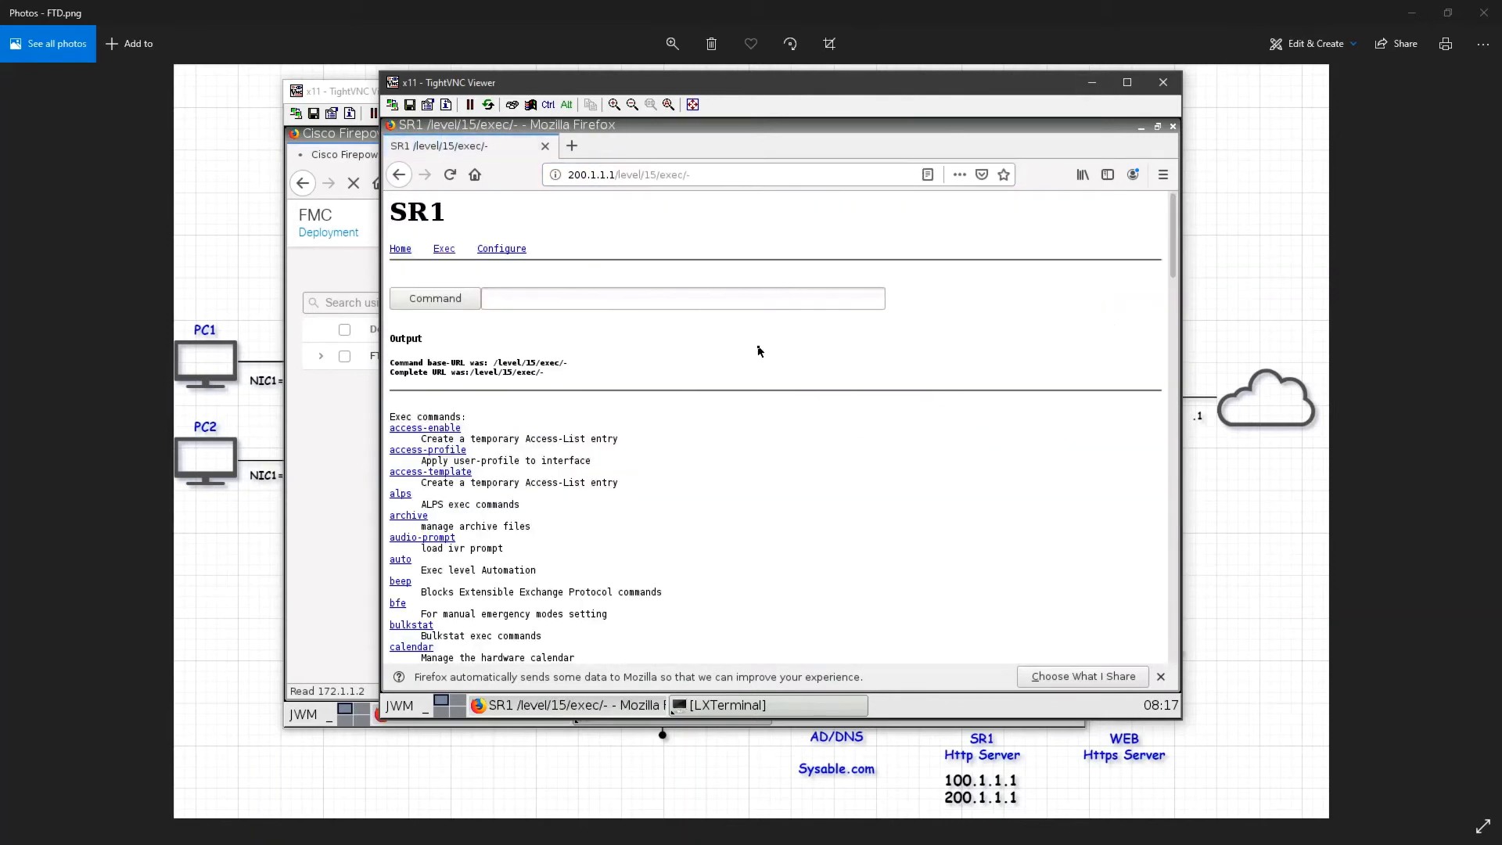
# Step: Close the router page tab and minimize the client PC's viewer window
pyautogui.click(571, 146)
pyautogui.click(545, 146)
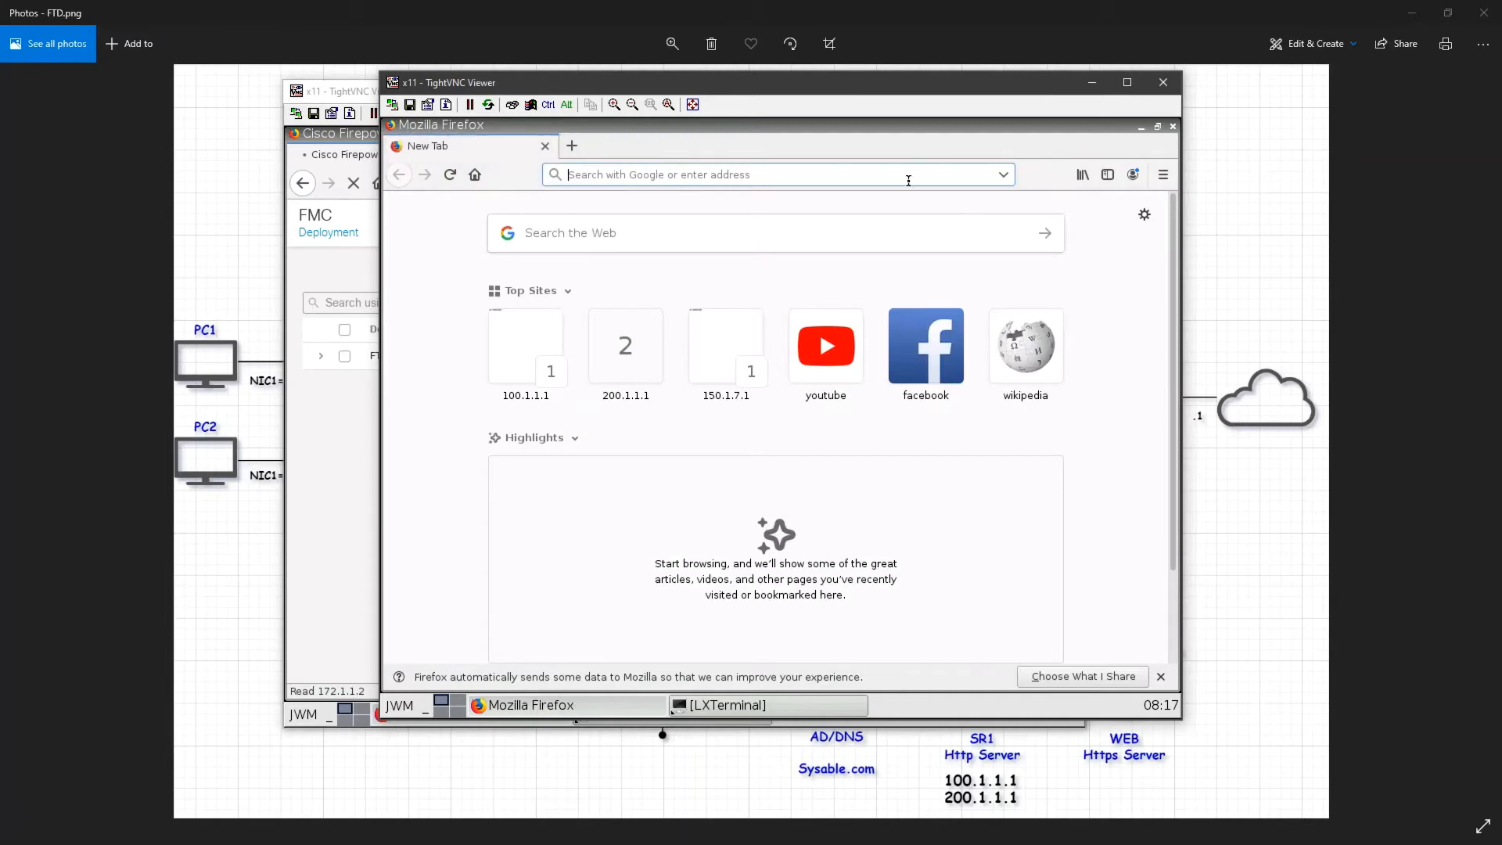
pyautogui.click(1091, 82)
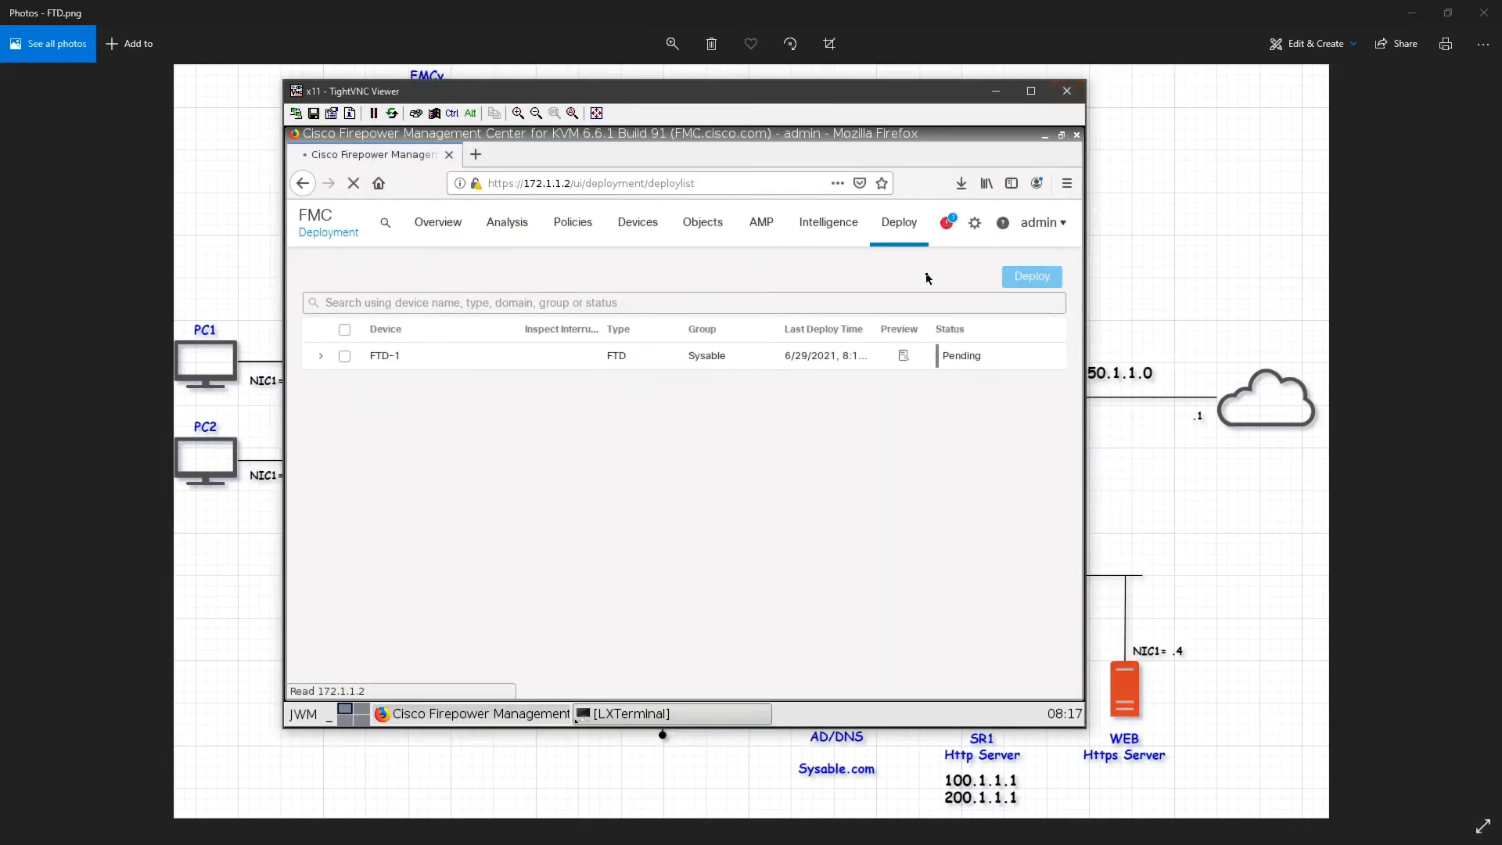
# Step: Select FTD-1 and deploy the pending Block access control policy, confirming the deployment
pyautogui.click(329, 349)
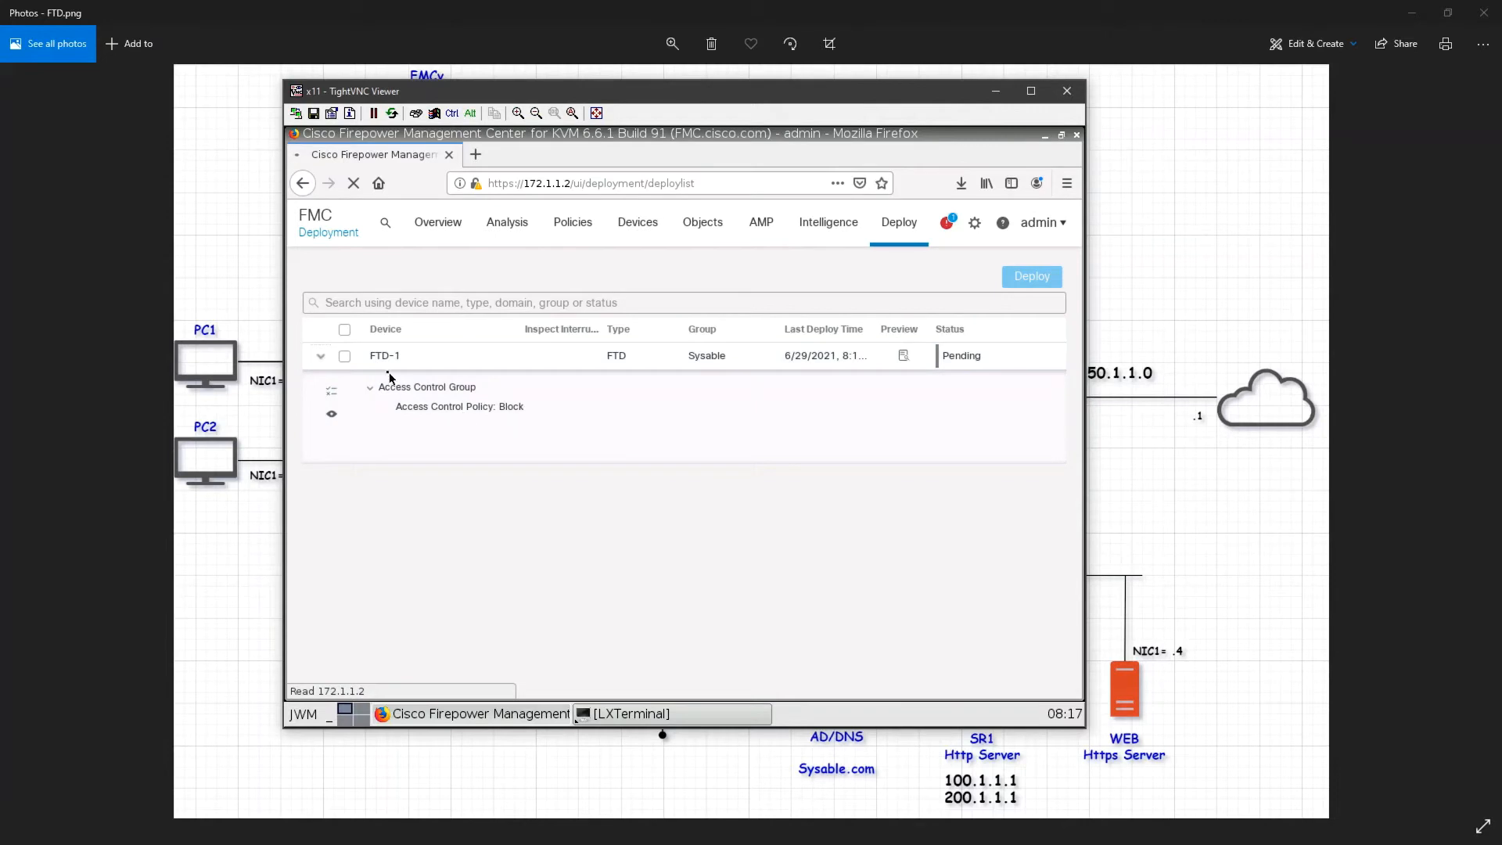
pyautogui.click(345, 356)
pyautogui.click(1032, 279)
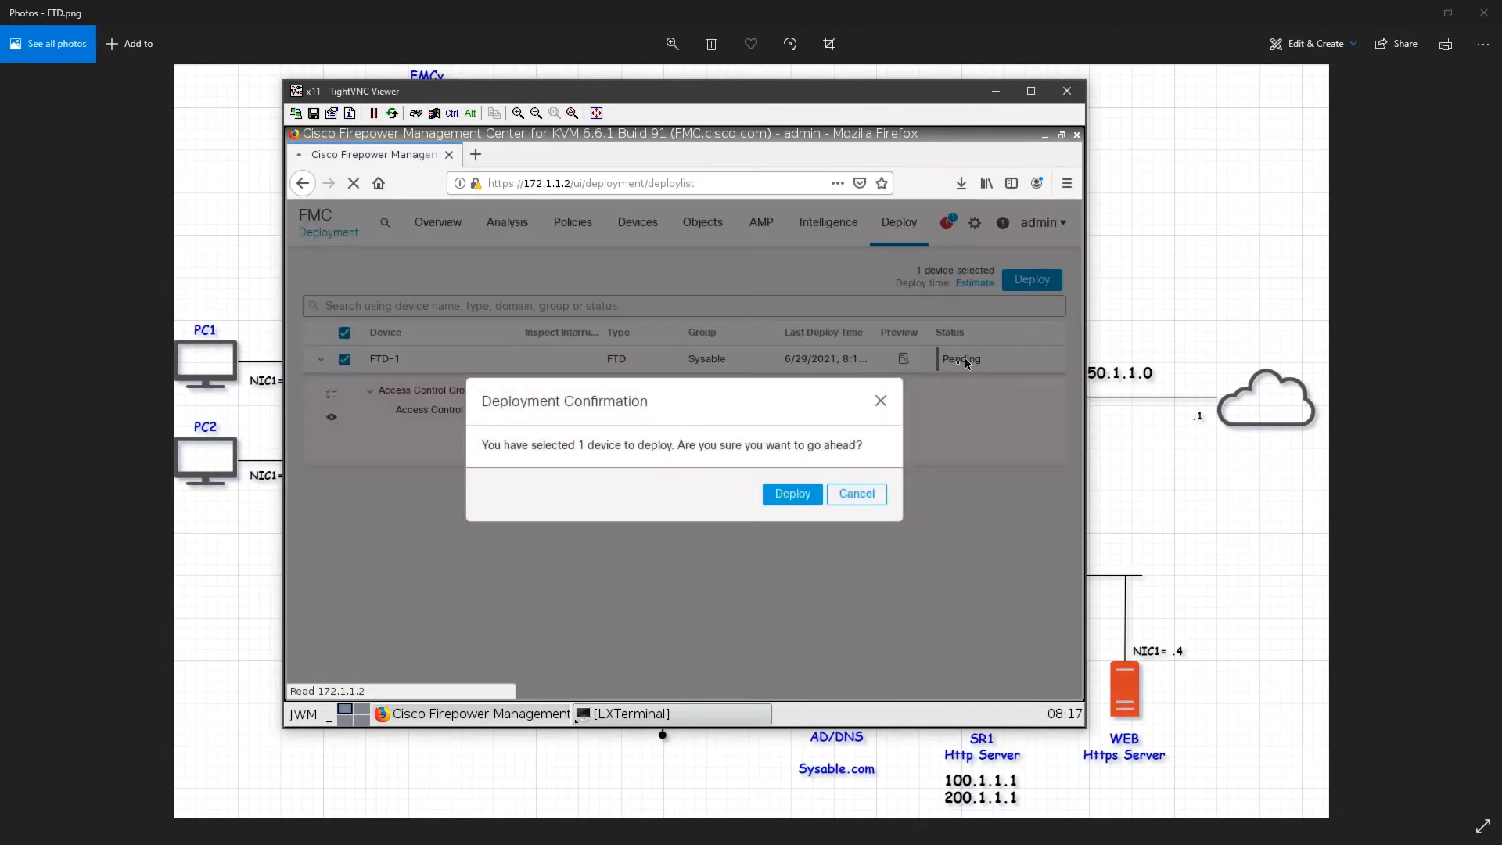
pyautogui.click(814, 499)
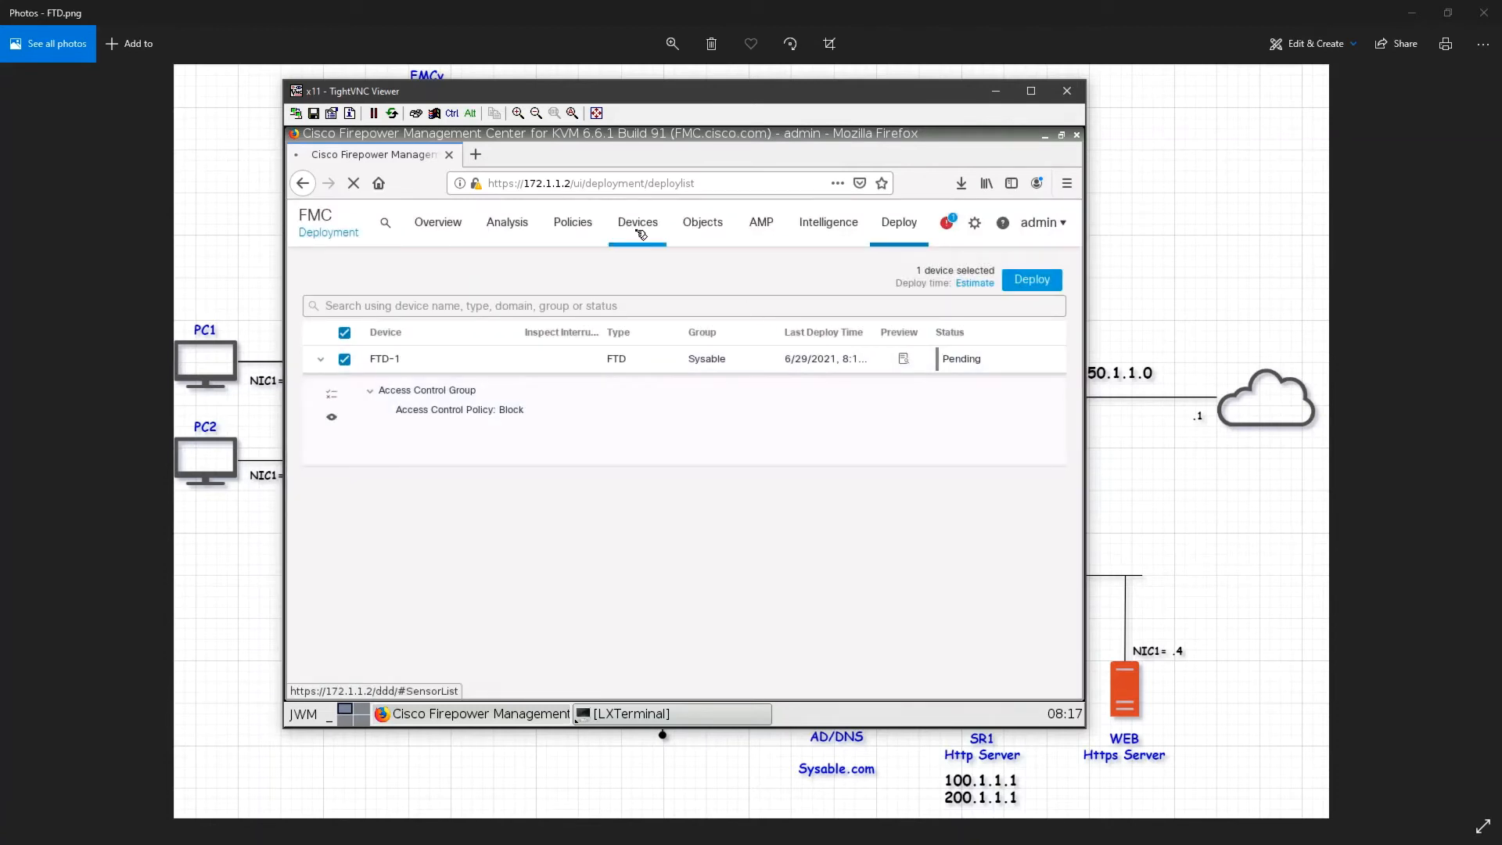
# Step: Reopen the Block access control policy and check its Security Intelligence blacklist and rules
pyautogui.moveTo(573, 222)
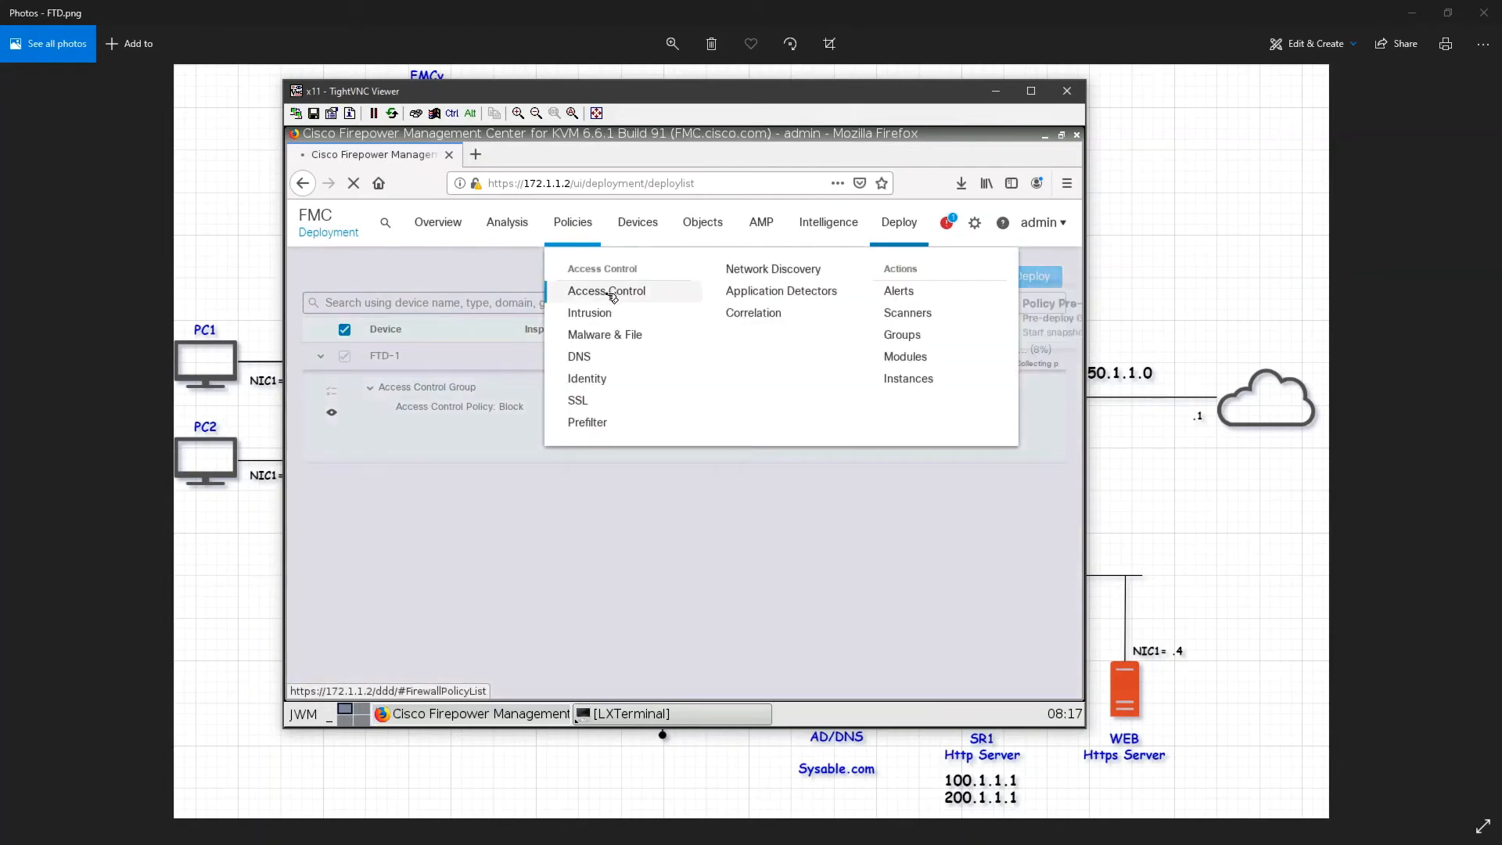
pyautogui.click(601, 295)
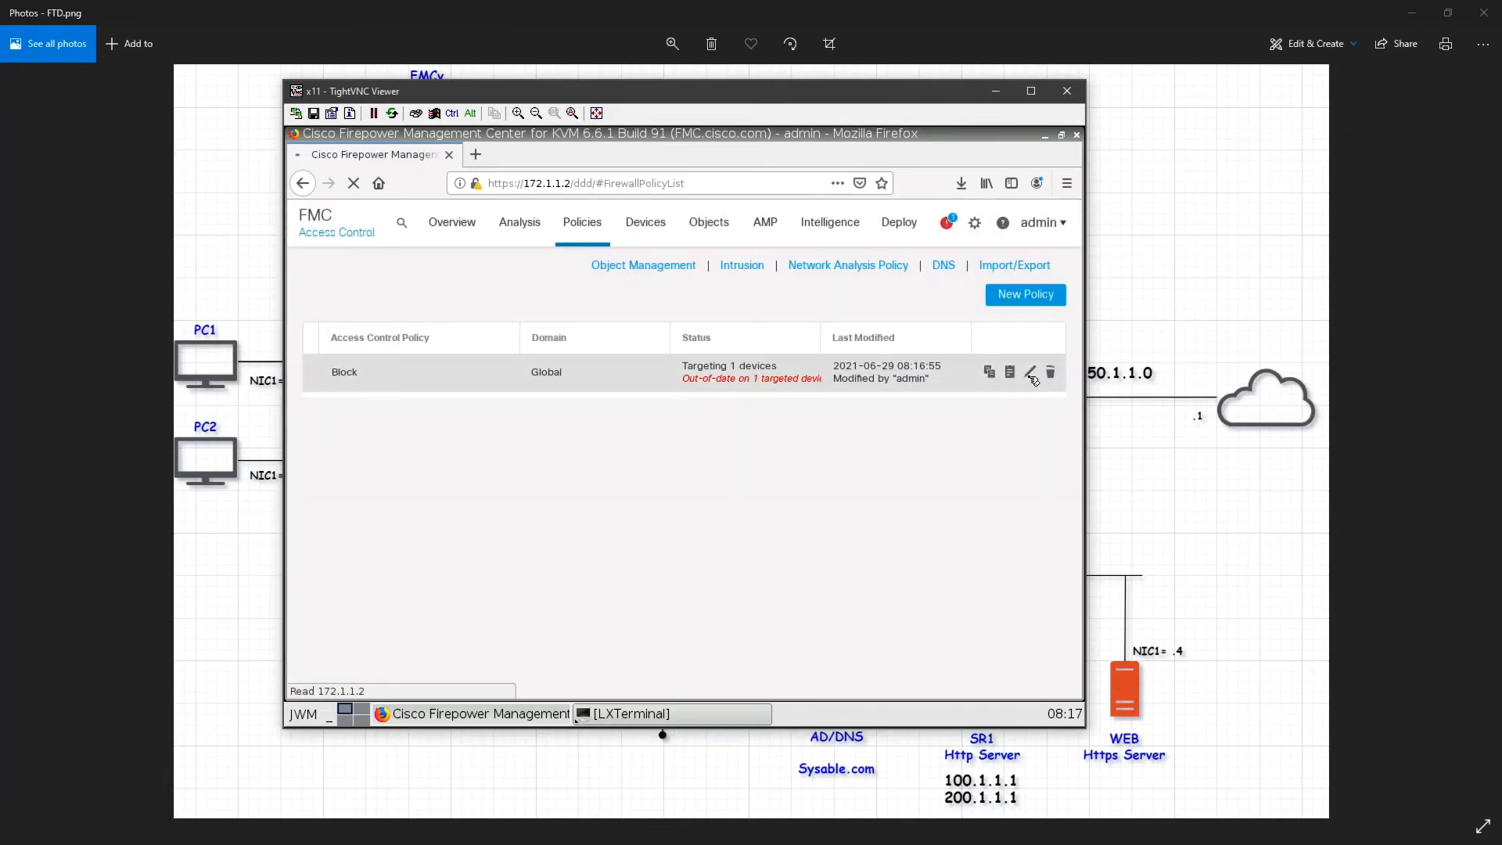
pyautogui.click(1030, 376)
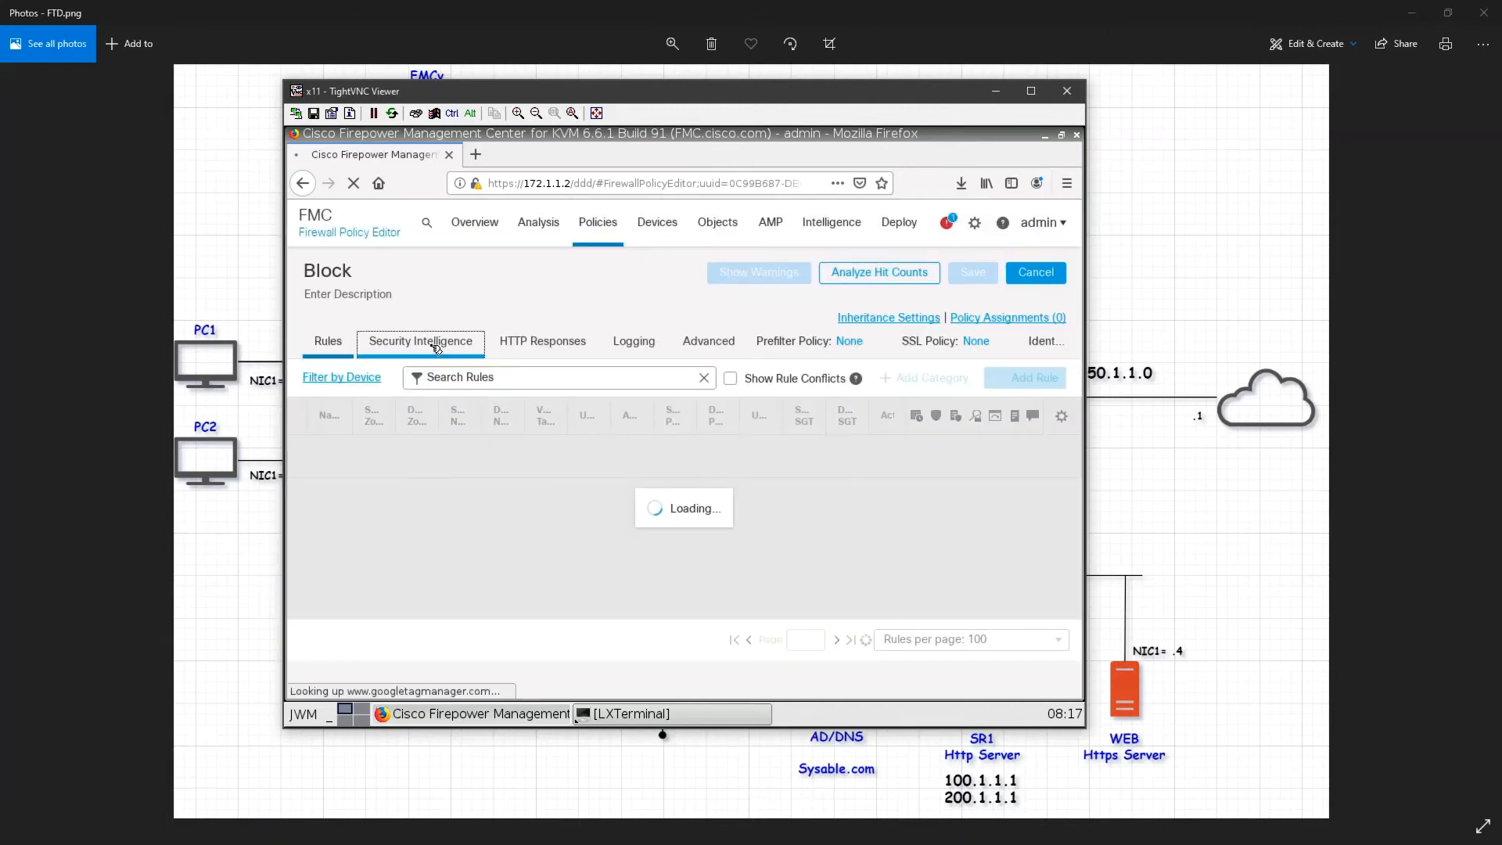
pyautogui.click(433, 350)
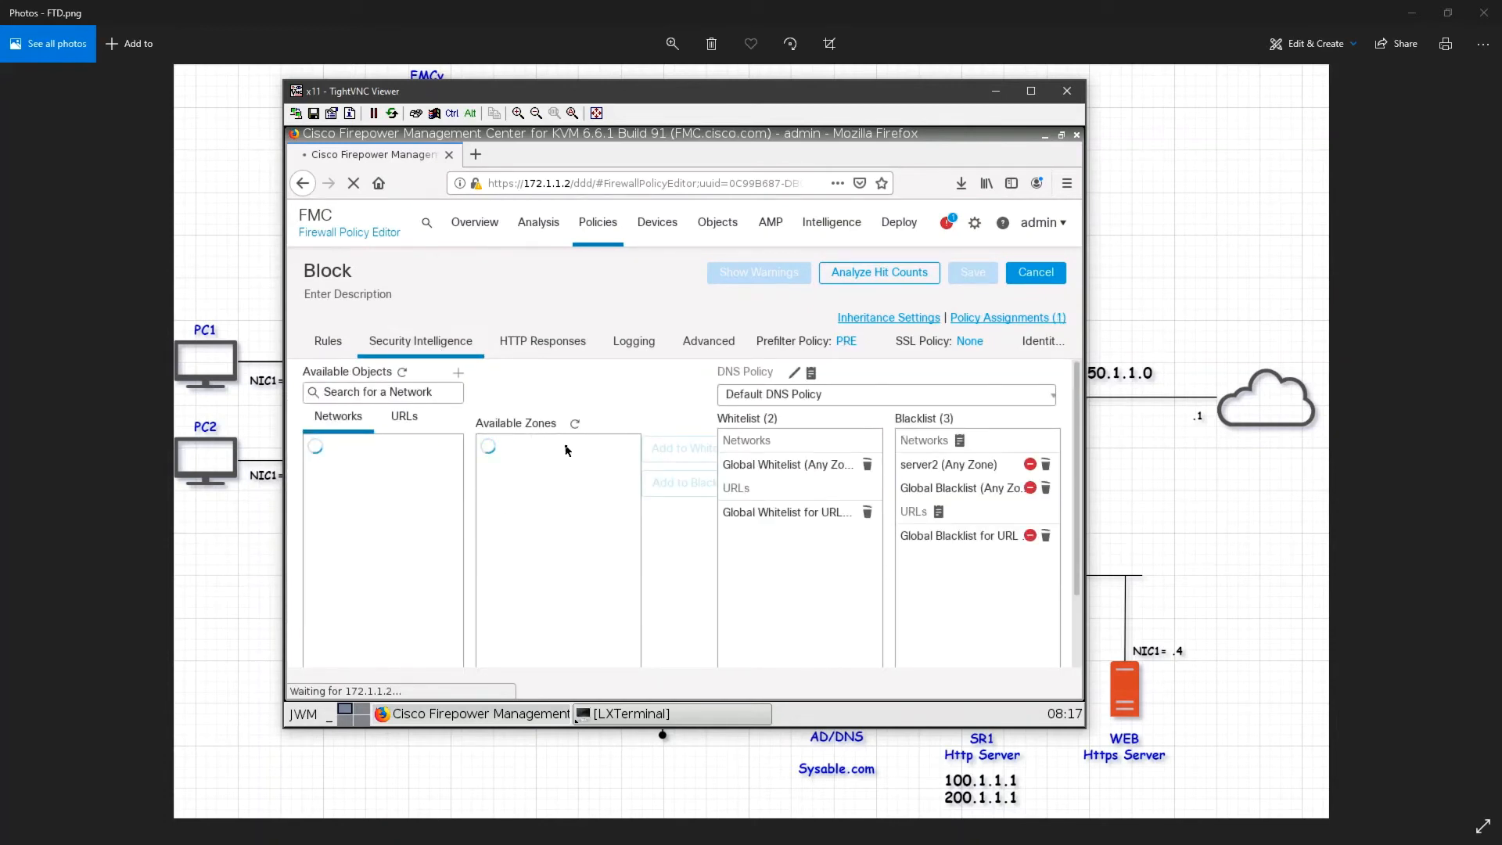
pyautogui.click(309, 349)
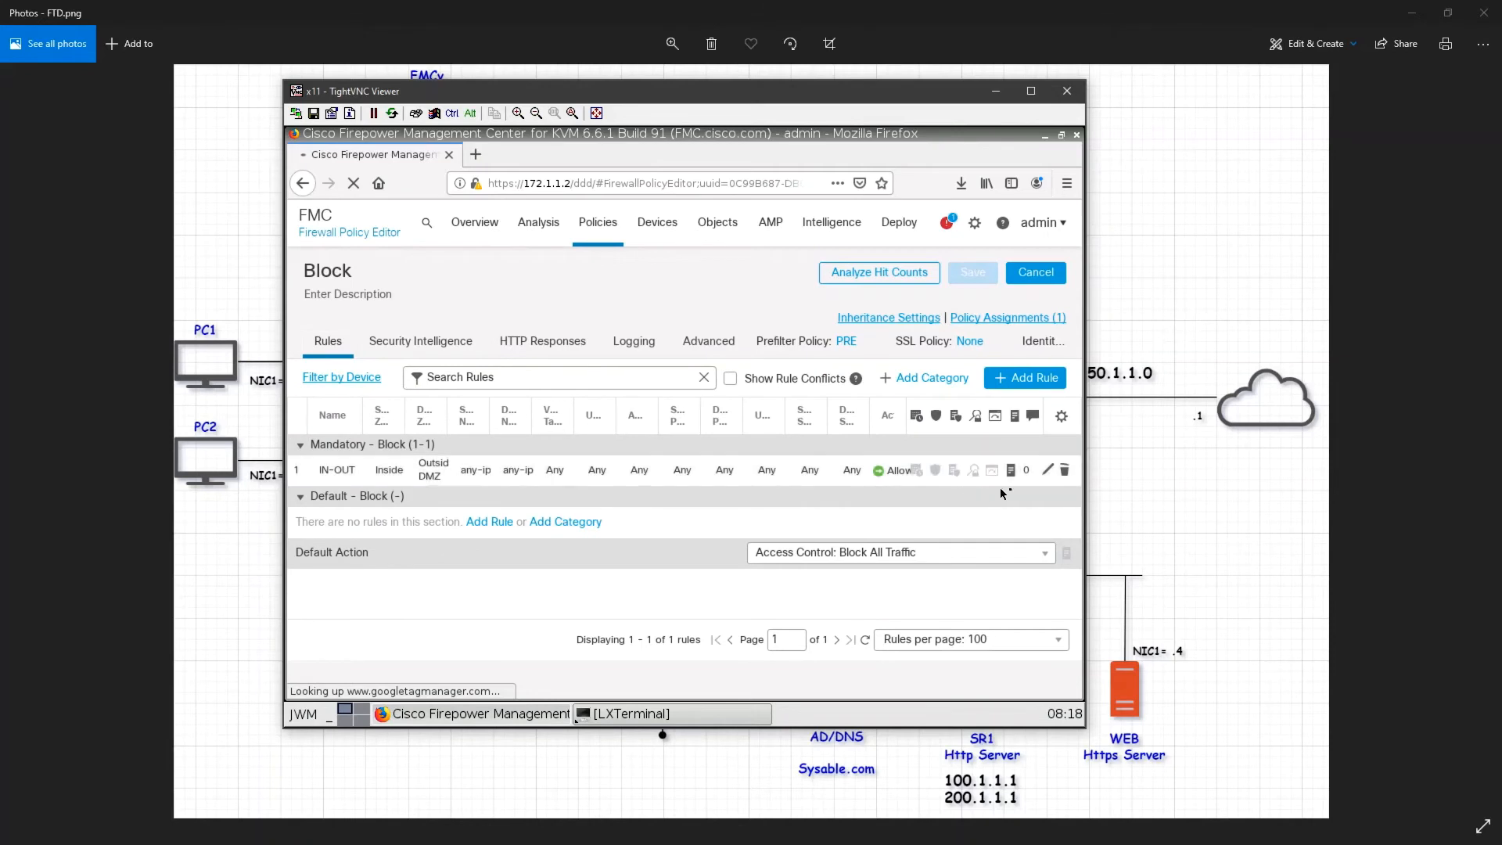
# Step: Open the IN-OUT rule for editing and set the browser zoom to 80%
pyautogui.click(1050, 473)
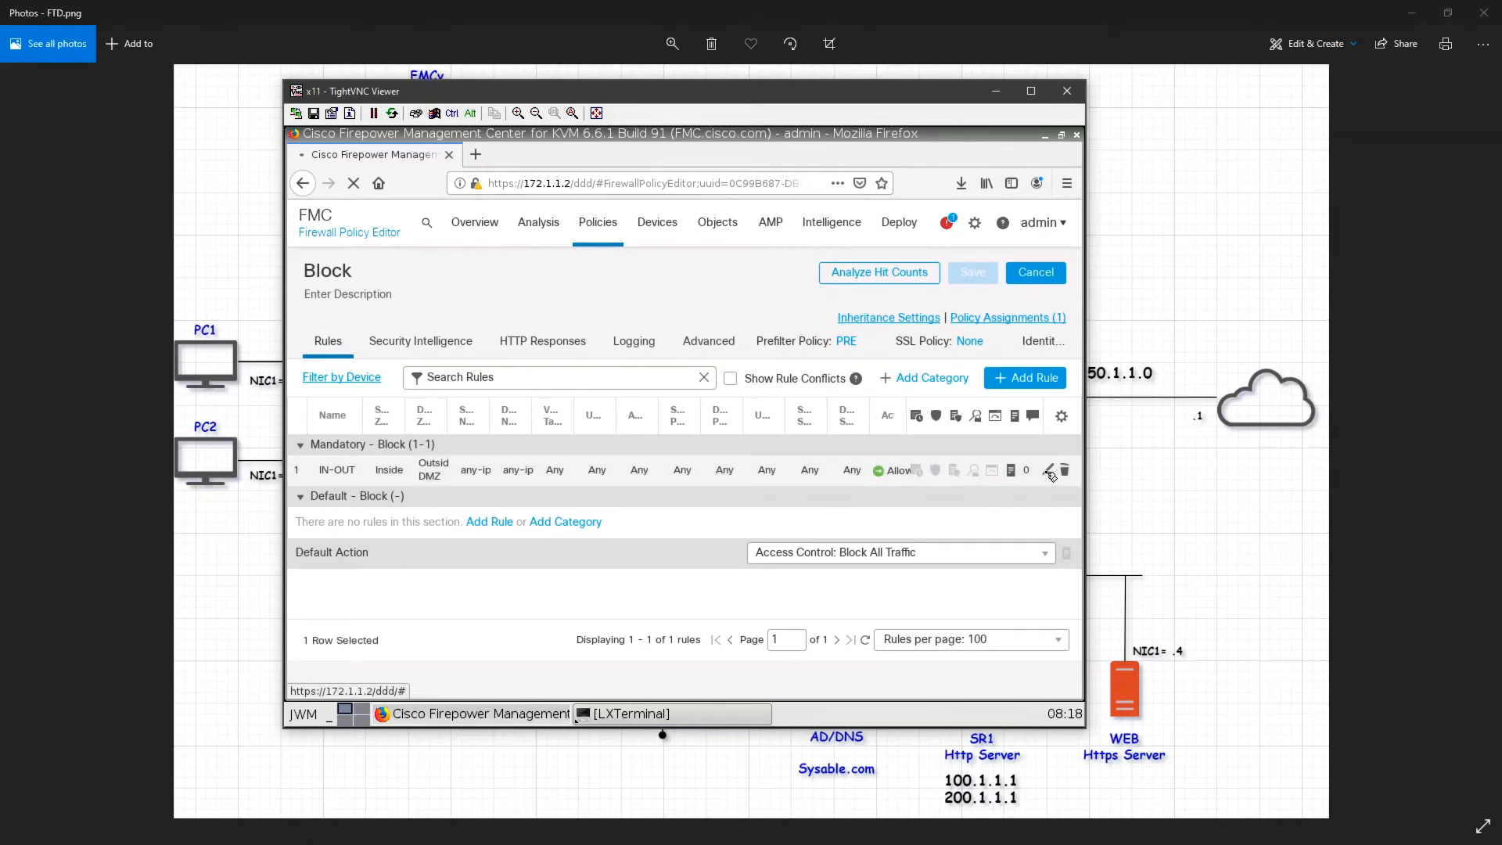
pyautogui.click(1050, 473)
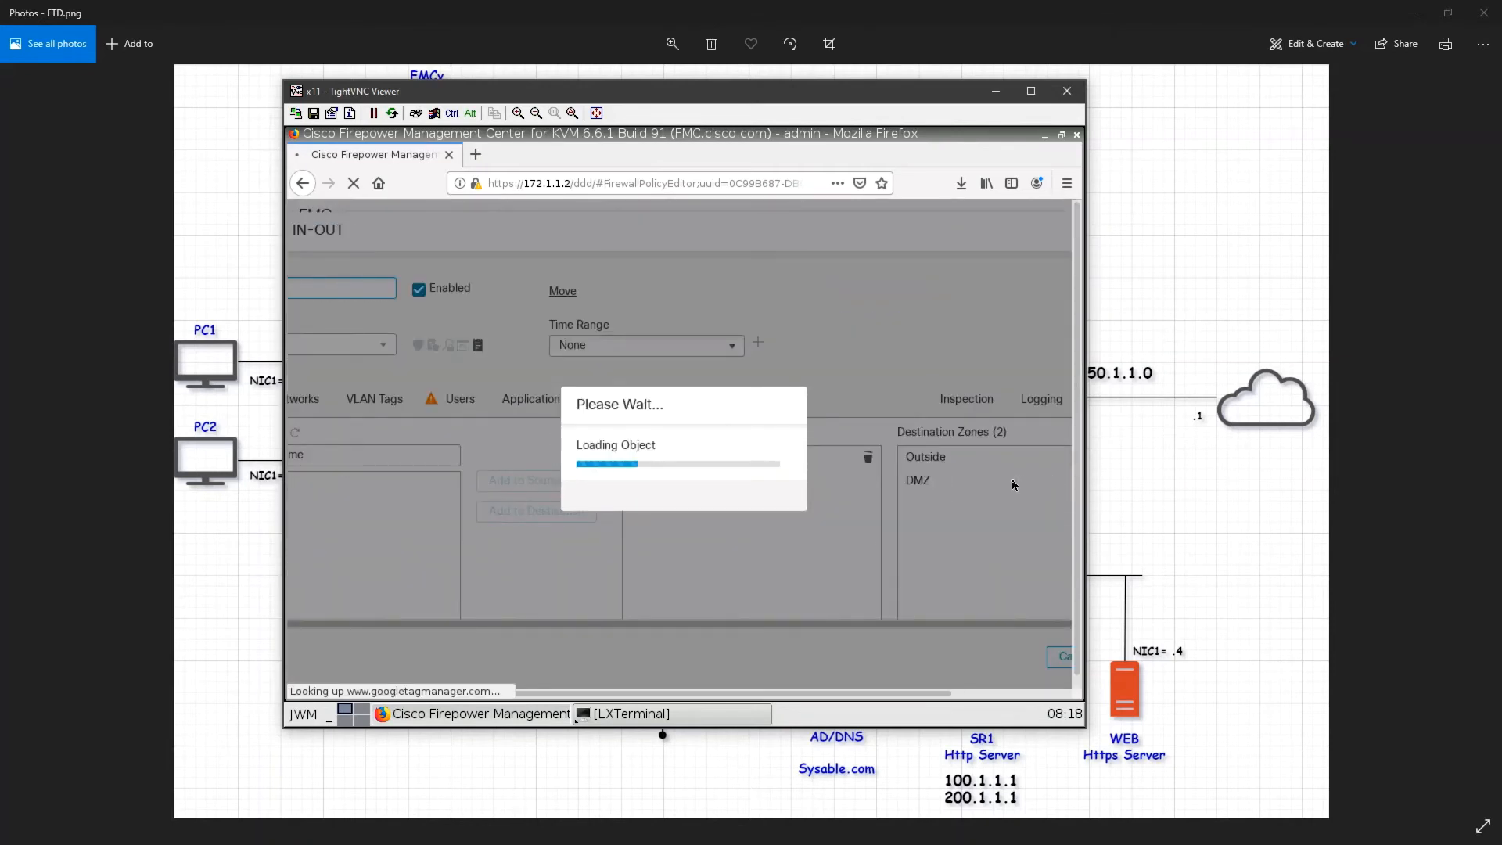
pyautogui.click(1067, 183)
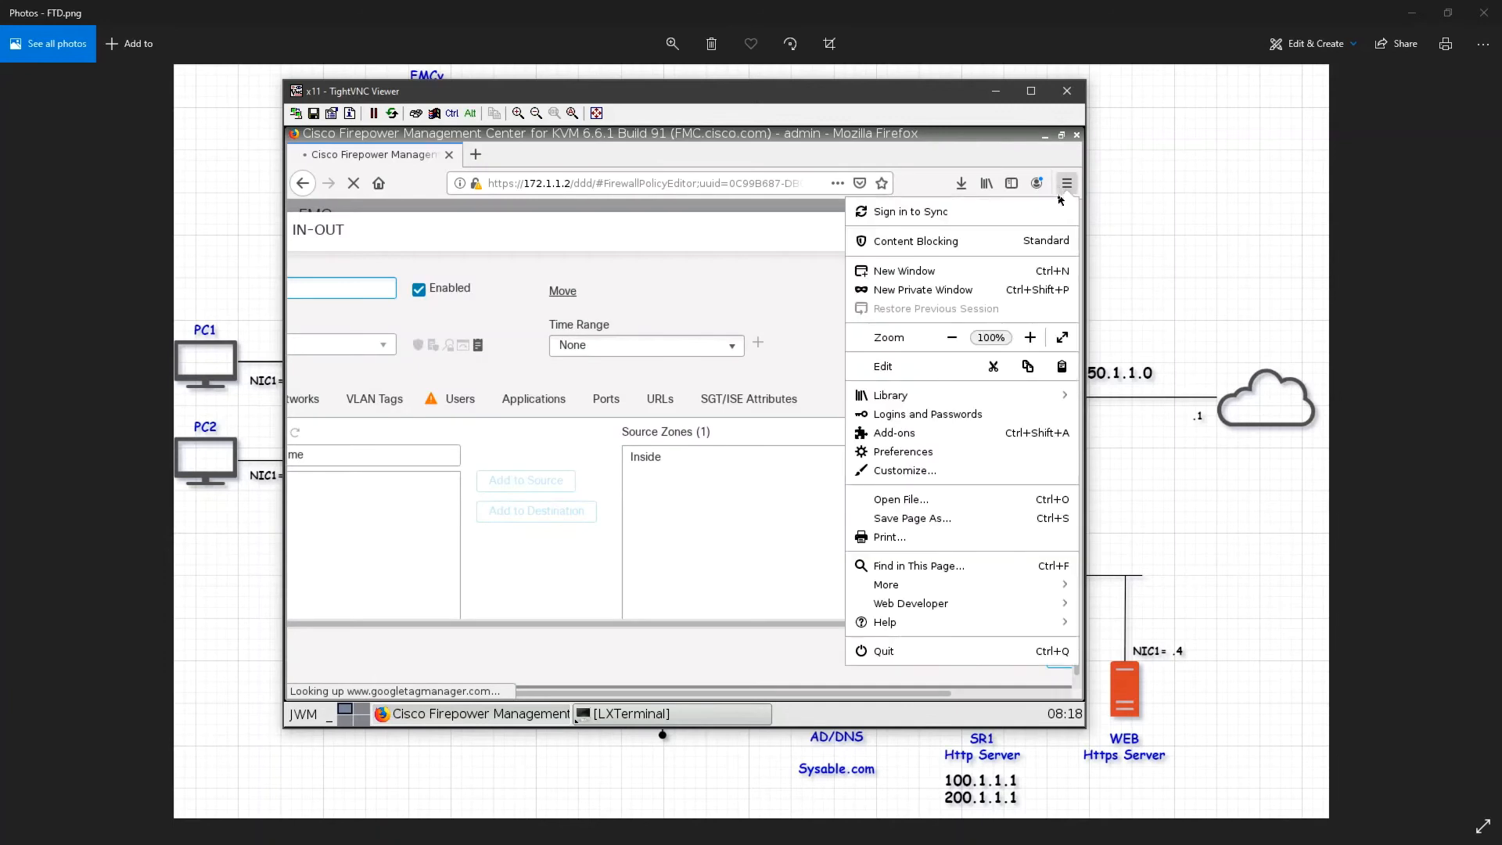
pyautogui.click(955, 338)
pyautogui.click(955, 337)
pyautogui.click(782, 325)
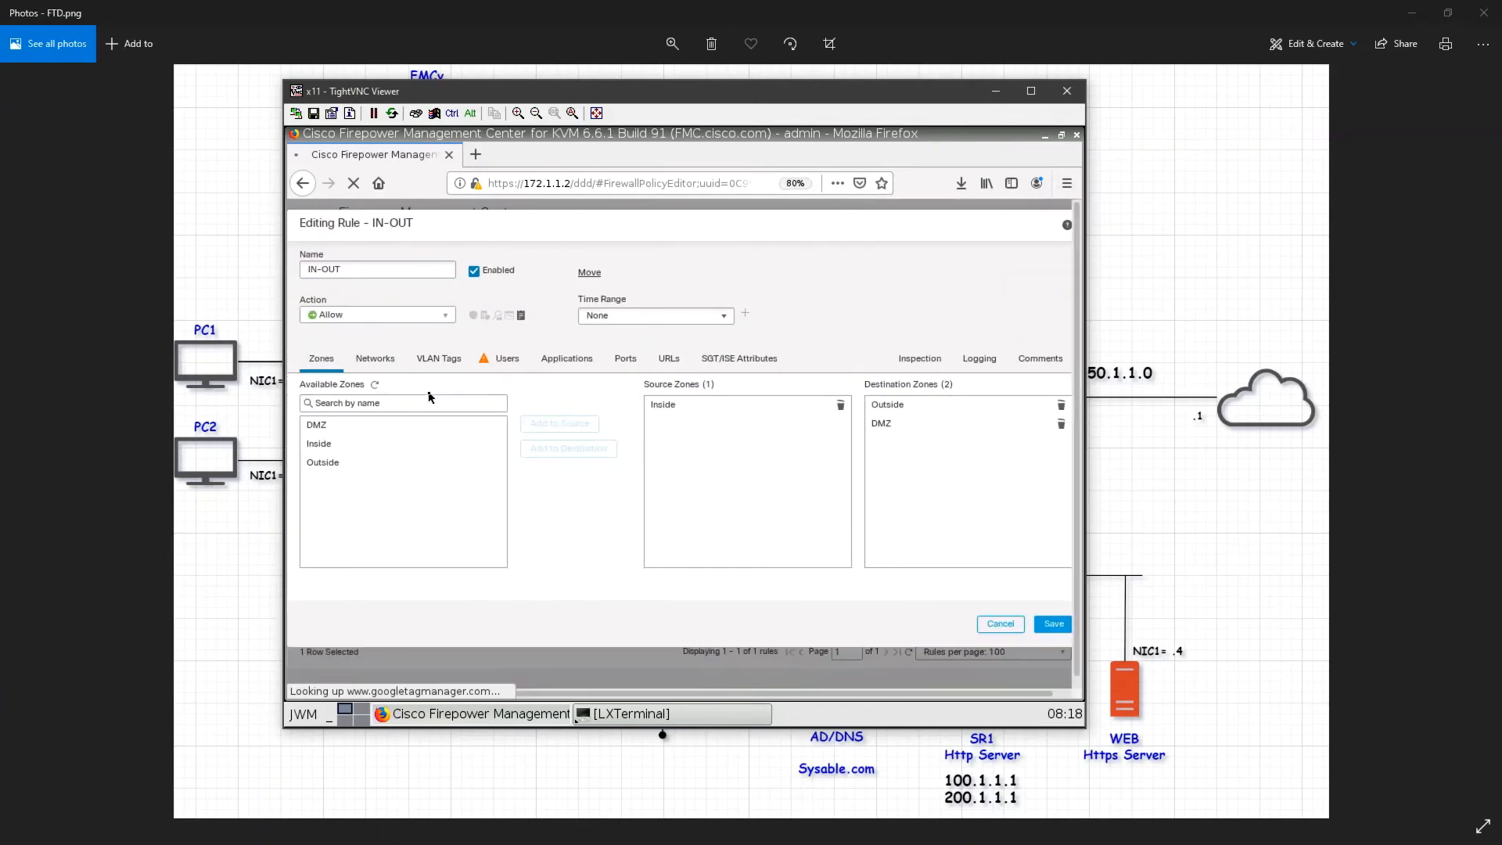
# Step: Examine the IN-OUT rule's Networks and Geolocation options, then cancel the rule edit
pyautogui.click(389, 370)
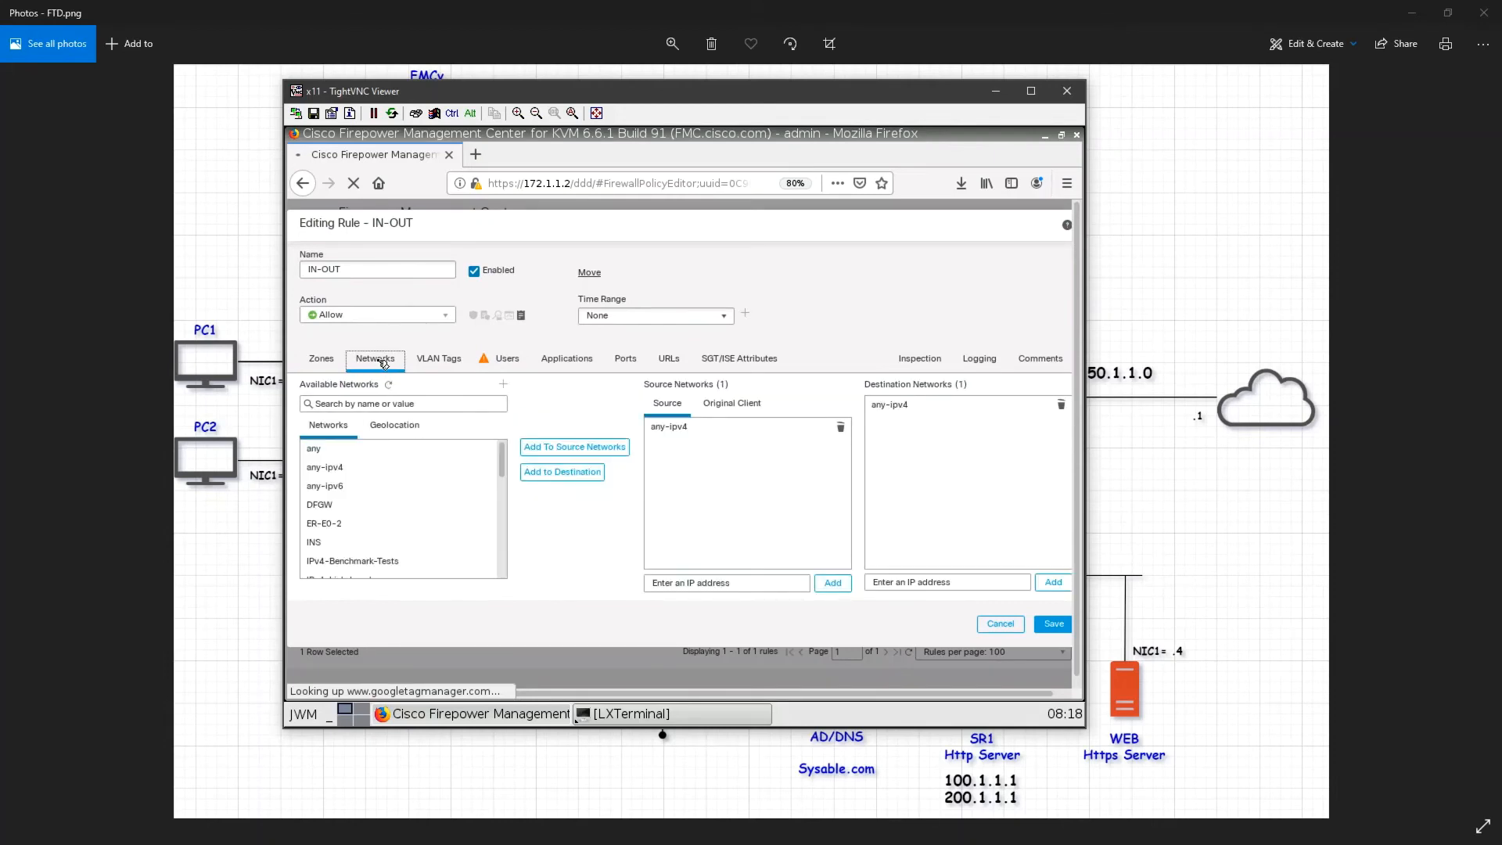
pyautogui.click(400, 432)
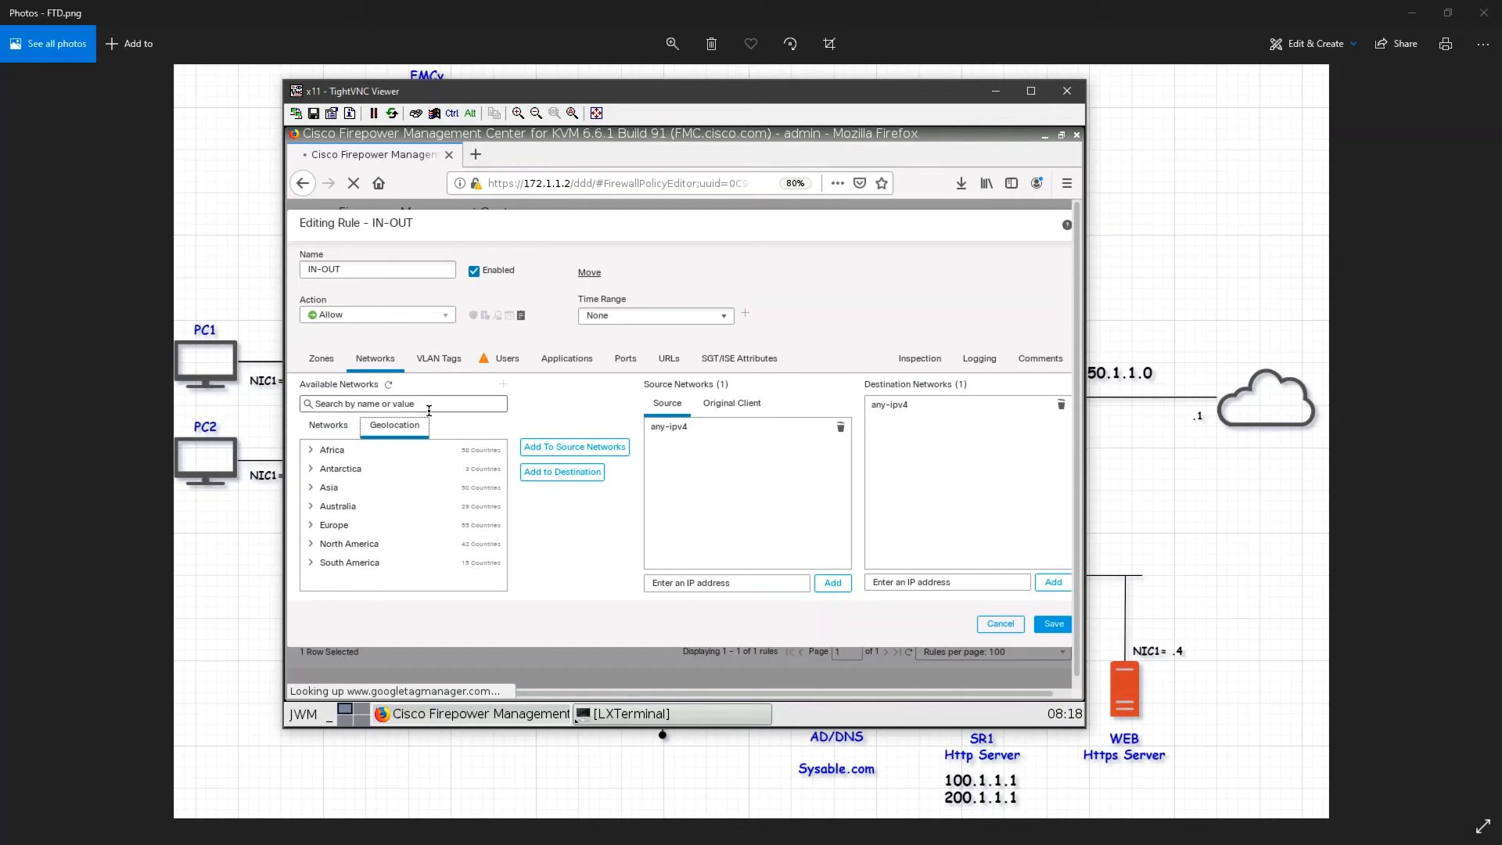
pyautogui.click(380, 528)
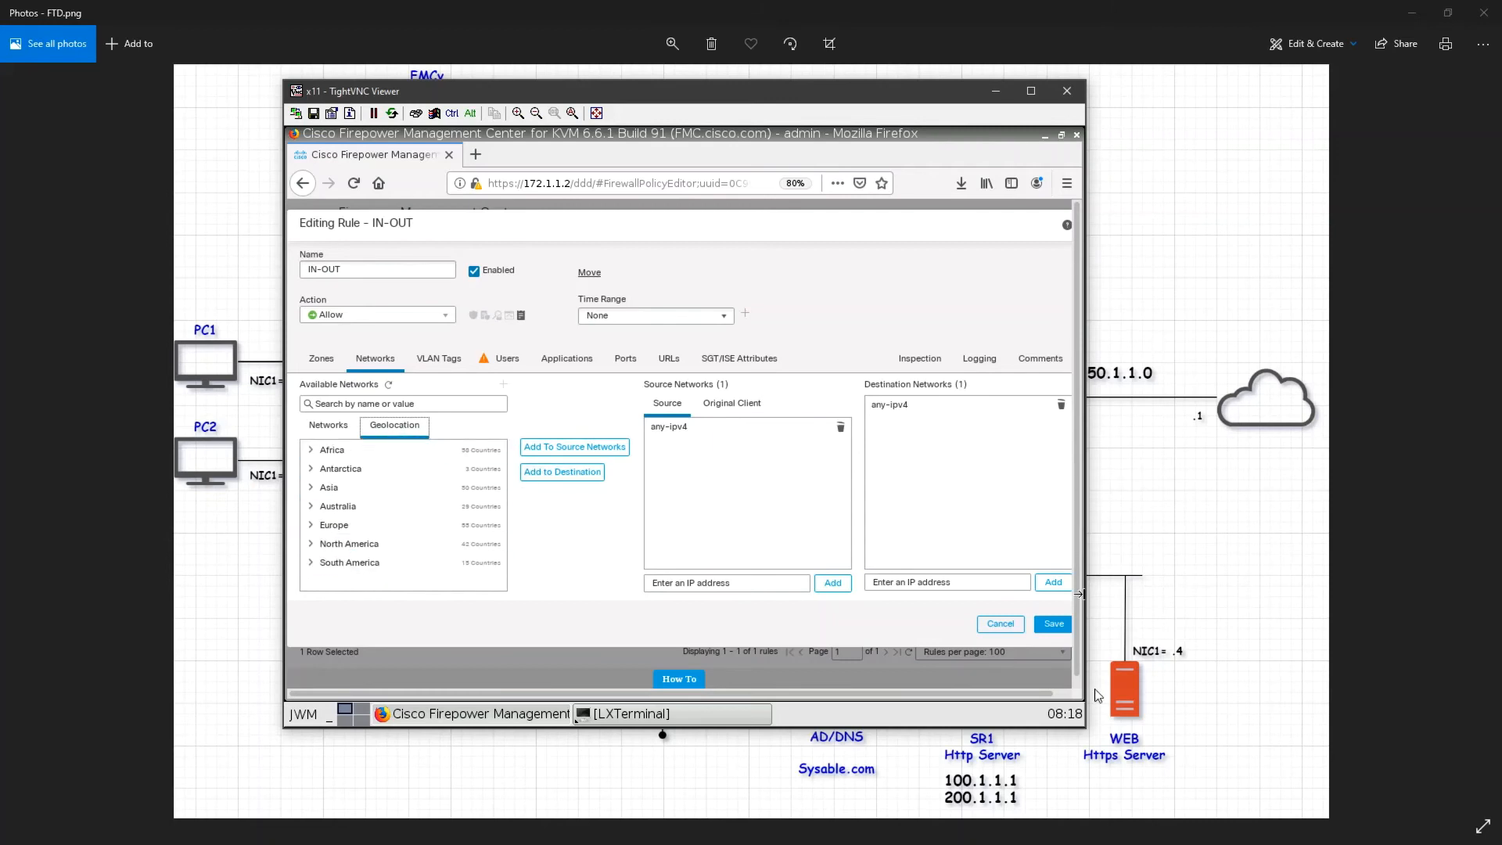
pyautogui.click(1002, 623)
pyautogui.click(763, 499)
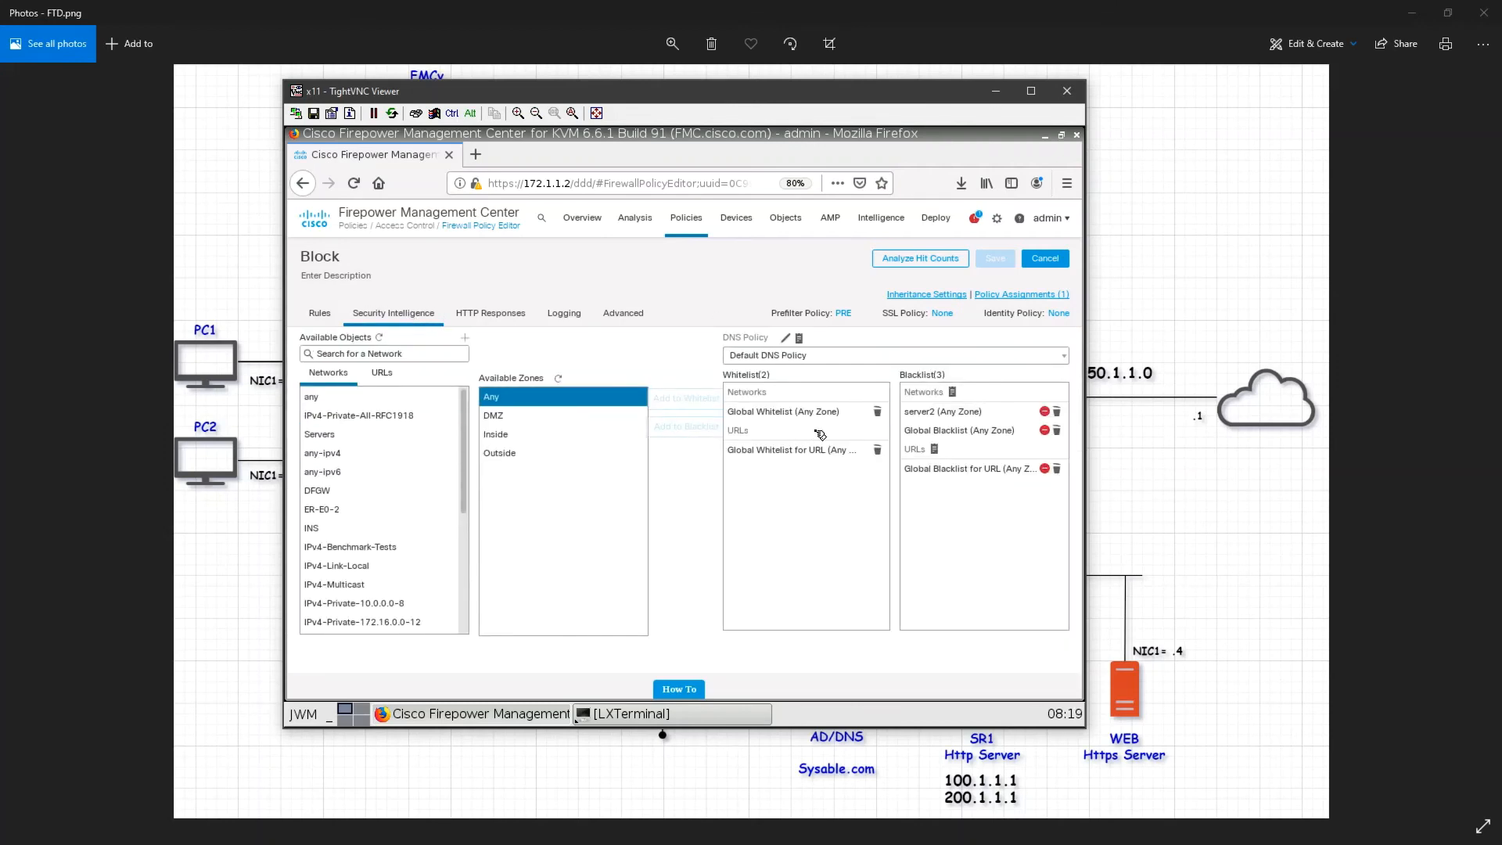
# Step: Check the deployment task notifications and minimize the management center viewer window
pyautogui.click(977, 221)
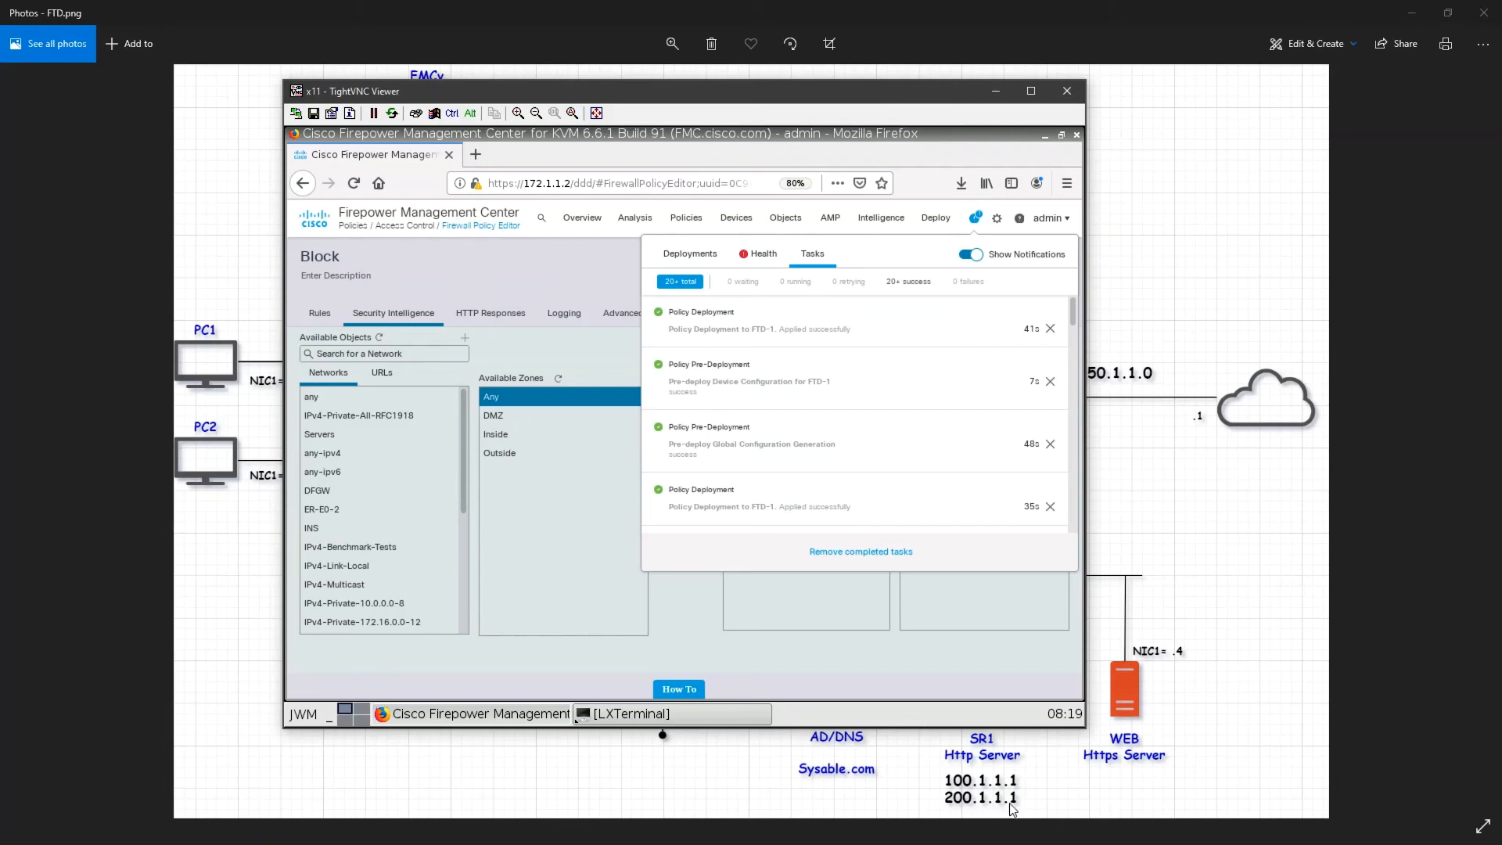
pyautogui.click(576, 233)
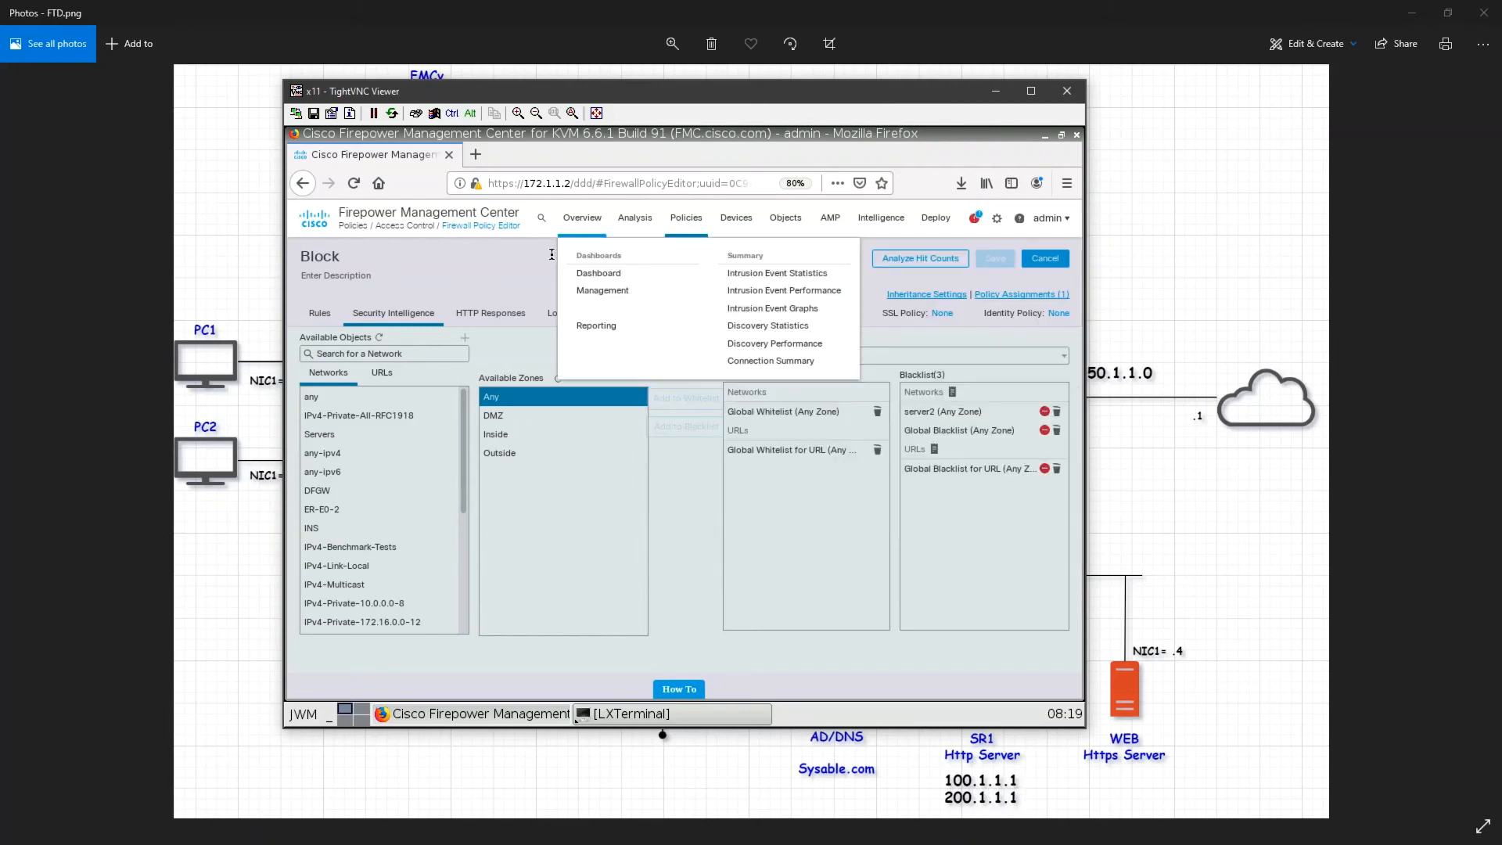
pyautogui.click(552, 255)
pyautogui.click(996, 91)
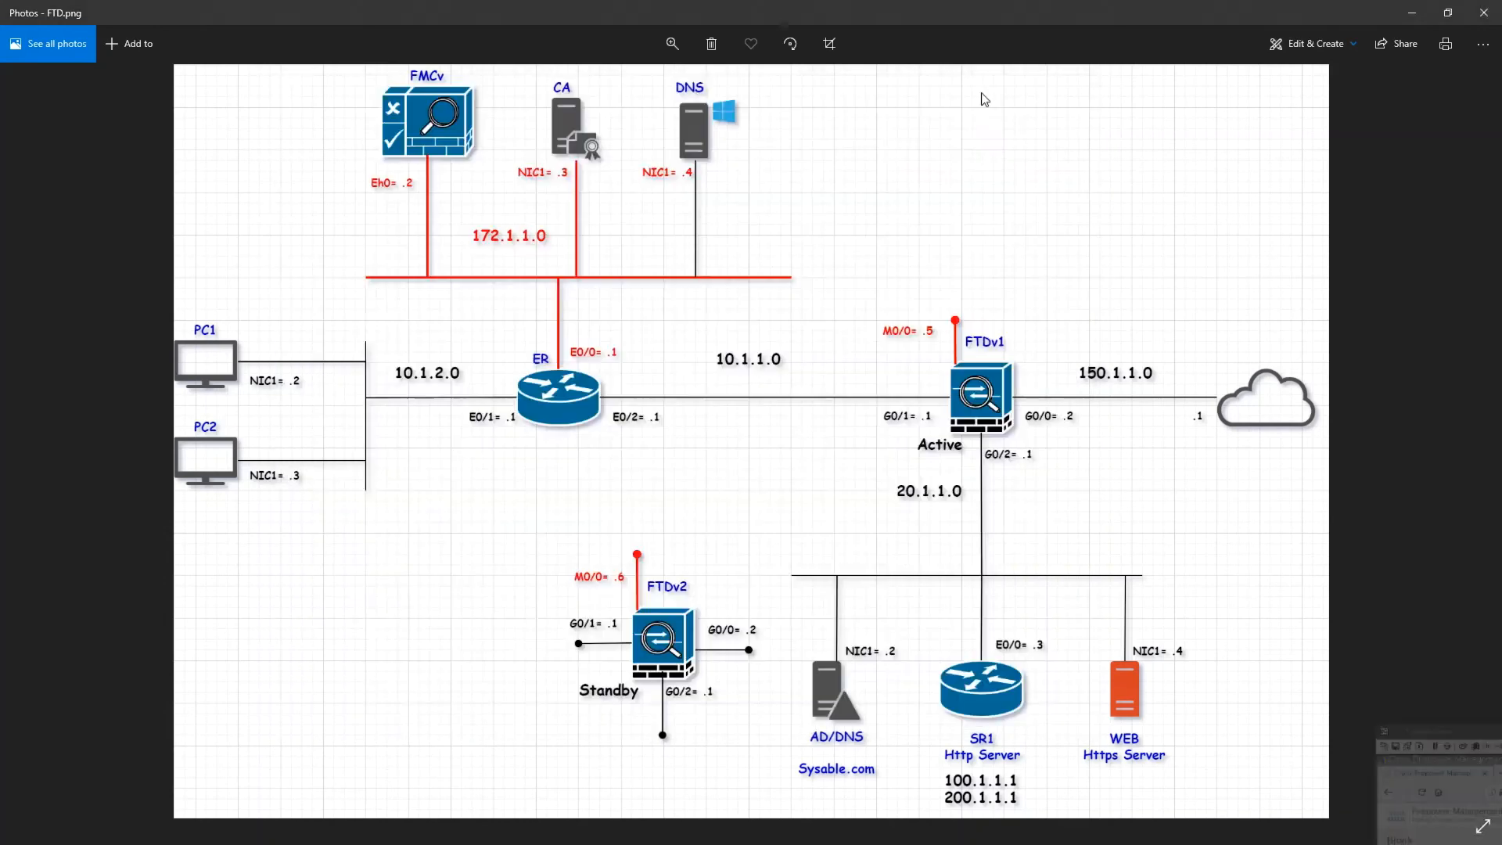
pyautogui.hotkey('alt', 'Tab')
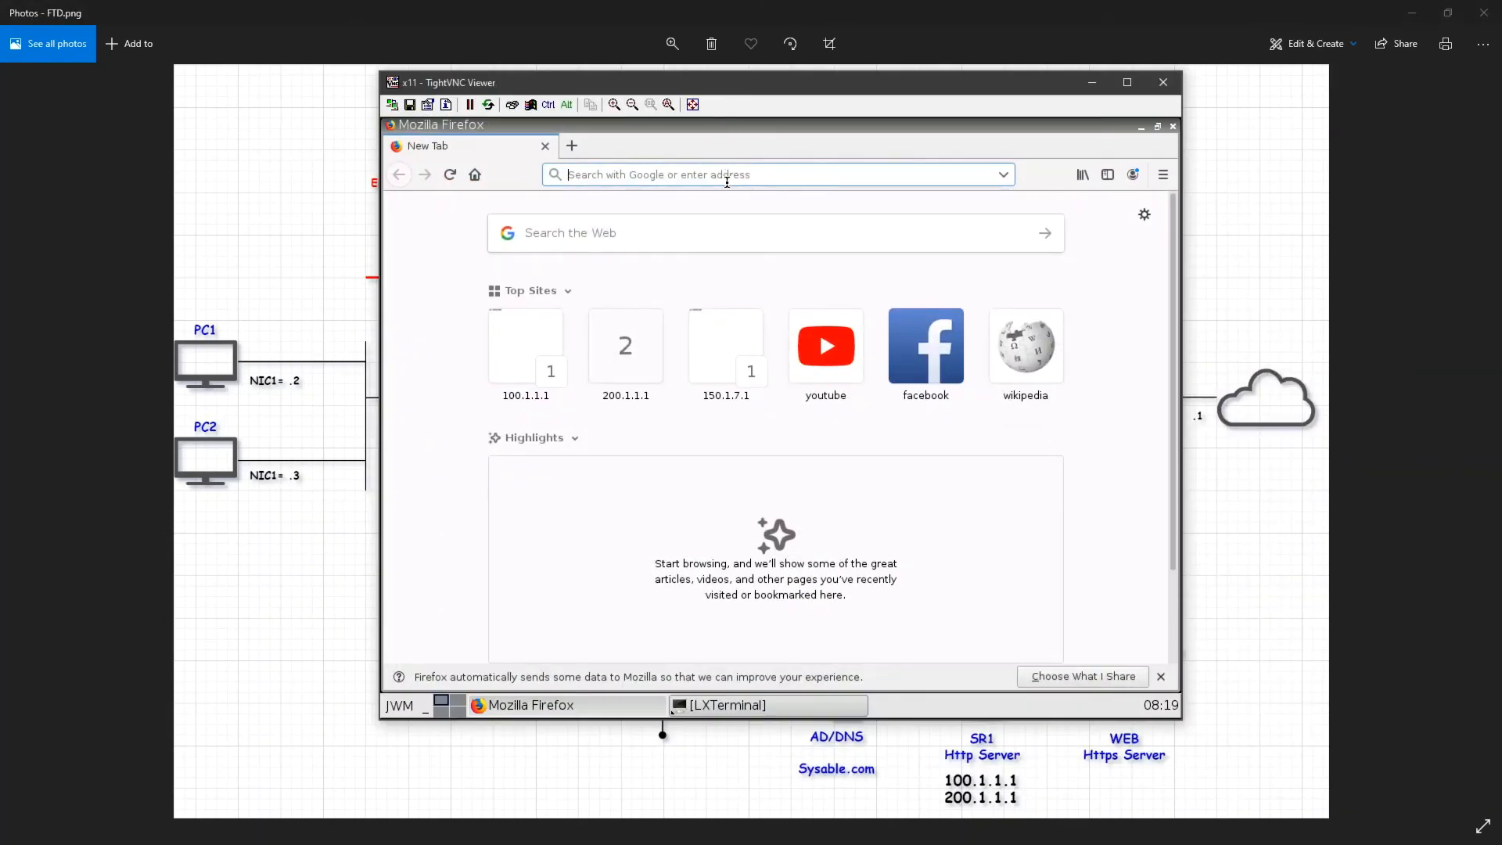
pyautogui.write('http://')
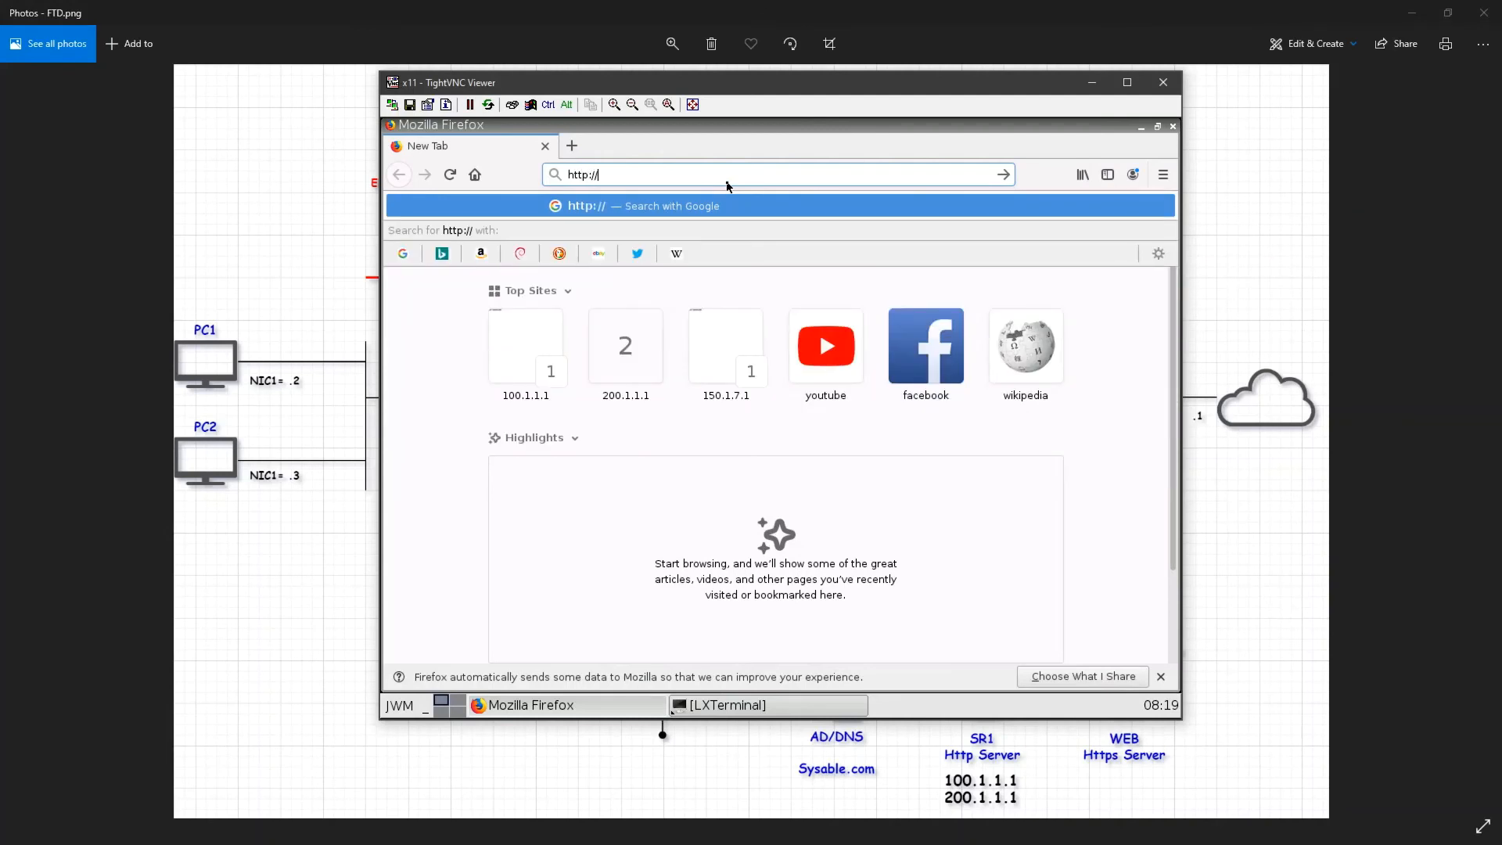
pyautogui.write('200.1.1.1')
pyautogui.press('Return')
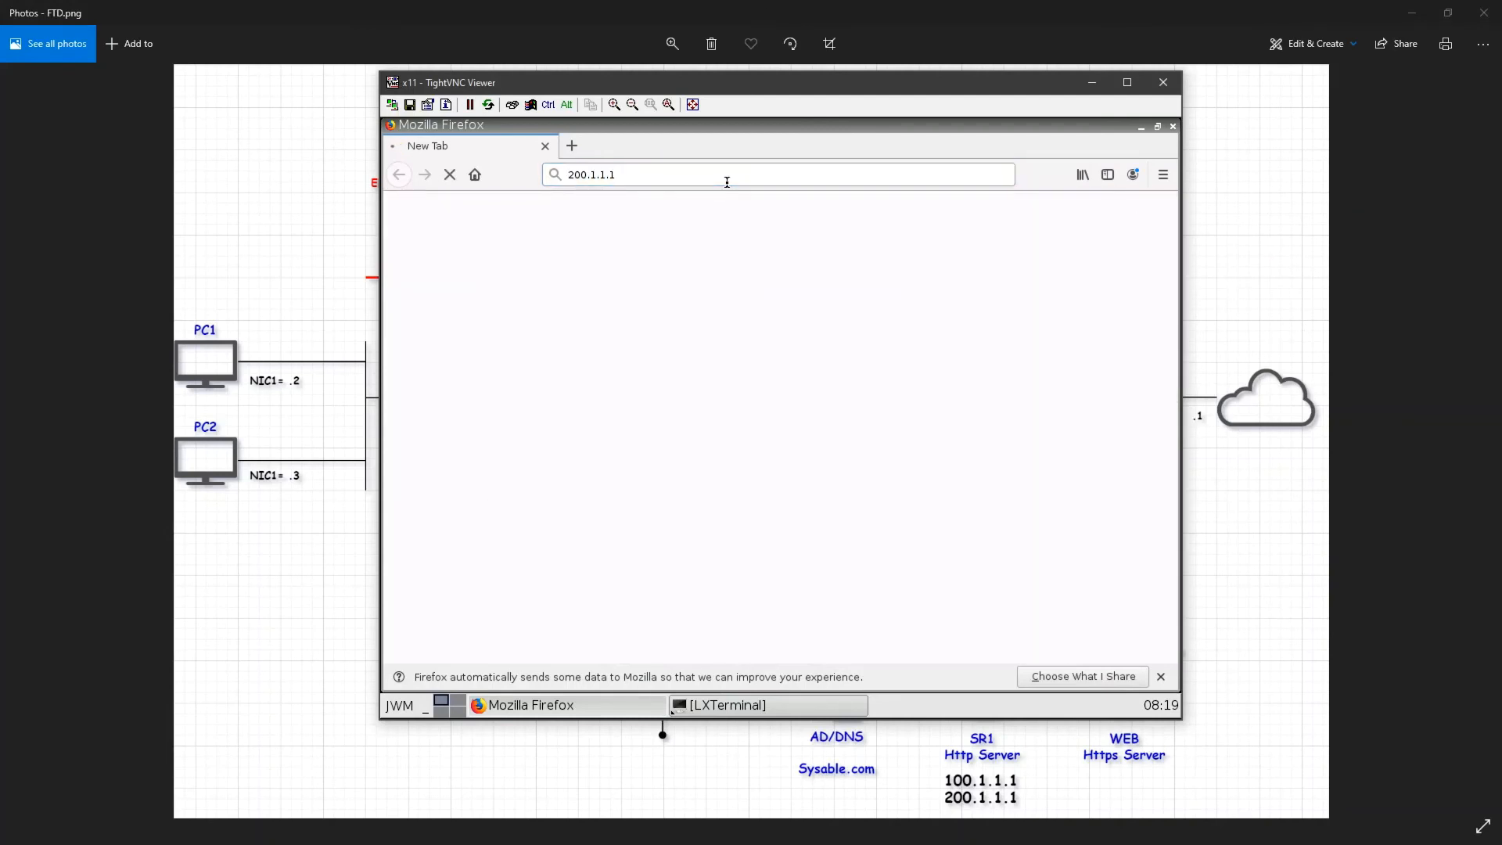
pyautogui.click(571, 145)
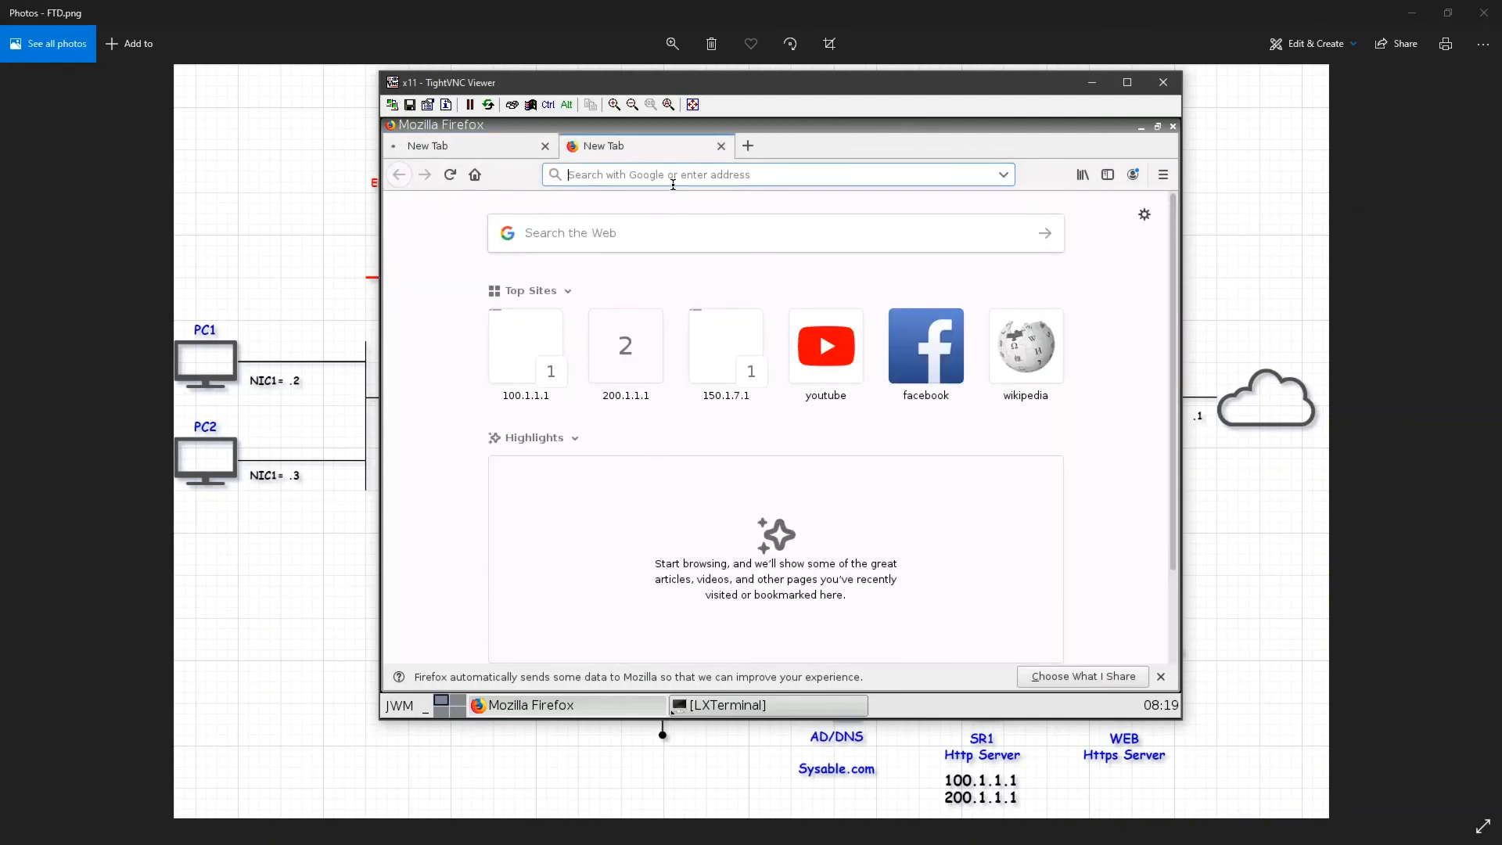
pyautogui.write('http://')
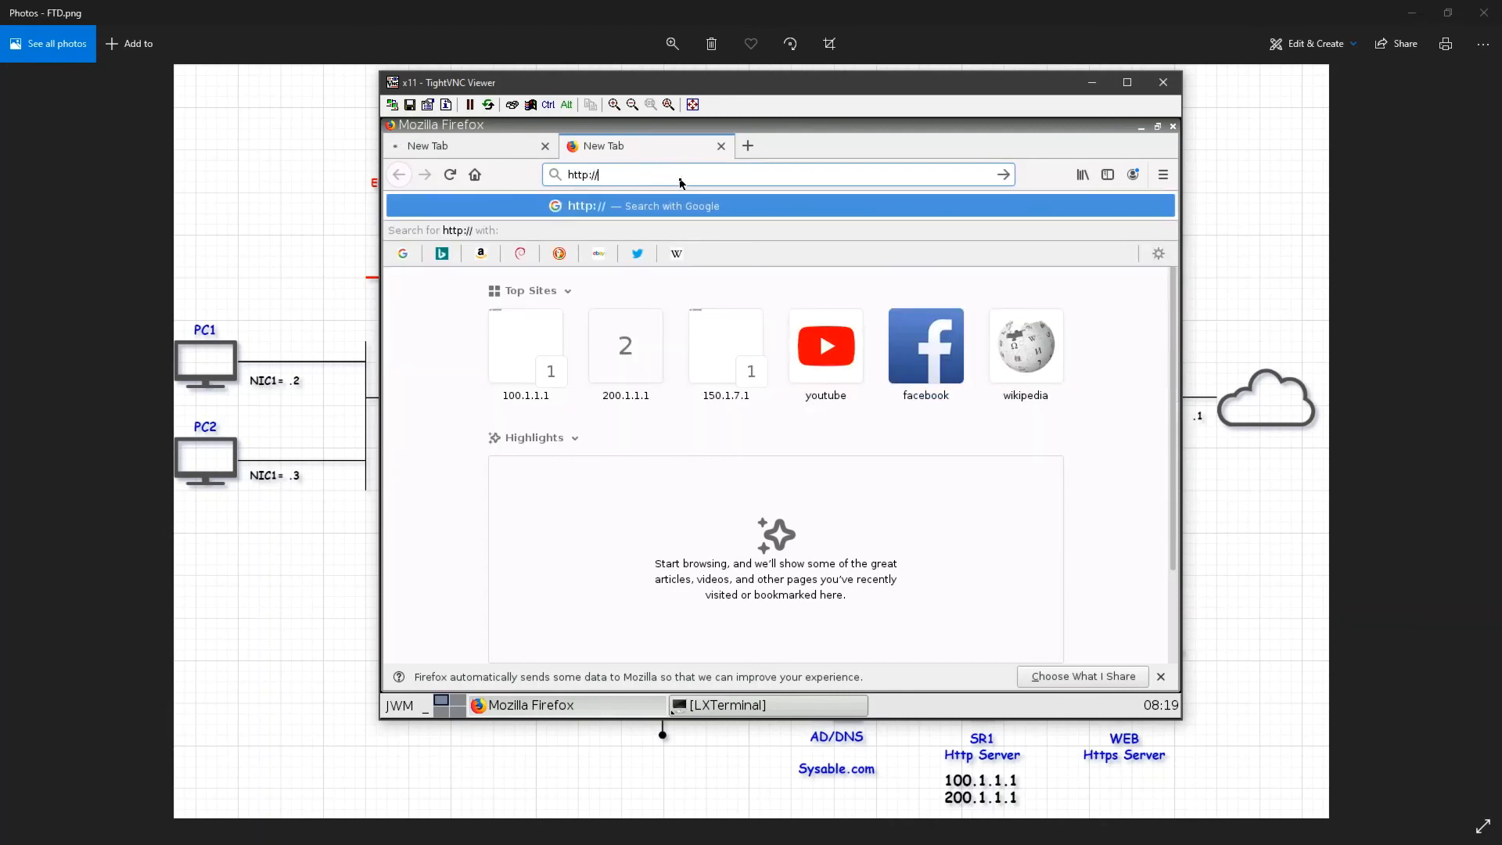
pyautogui.write('100.1.1')
pyautogui.press('Return')
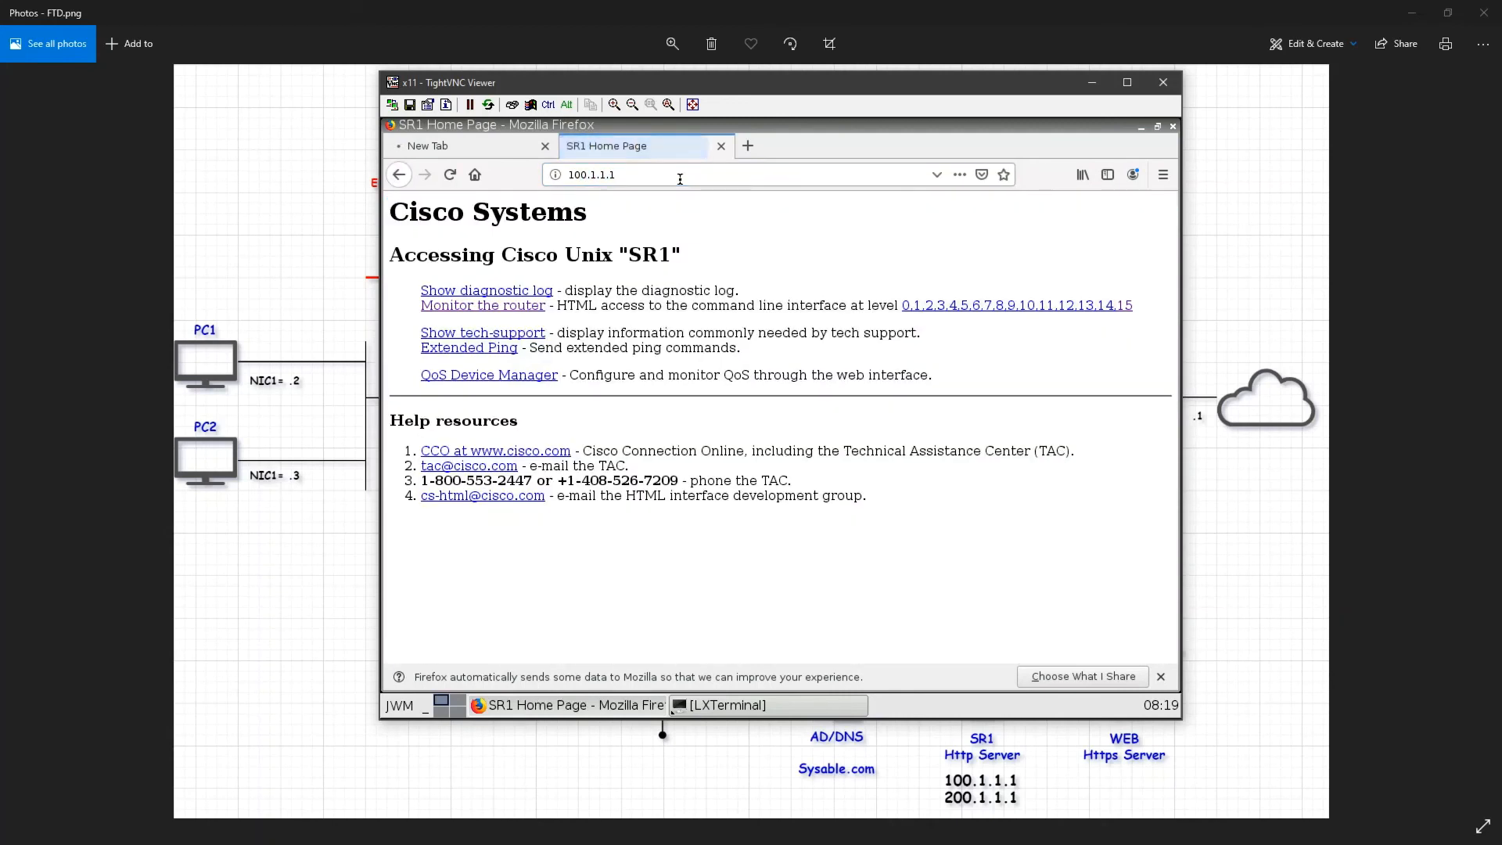
pyautogui.click(1128, 308)
# Step: Return to the 200.1.1.1 tab, then switch back to the management center window
pyautogui.click(507, 148)
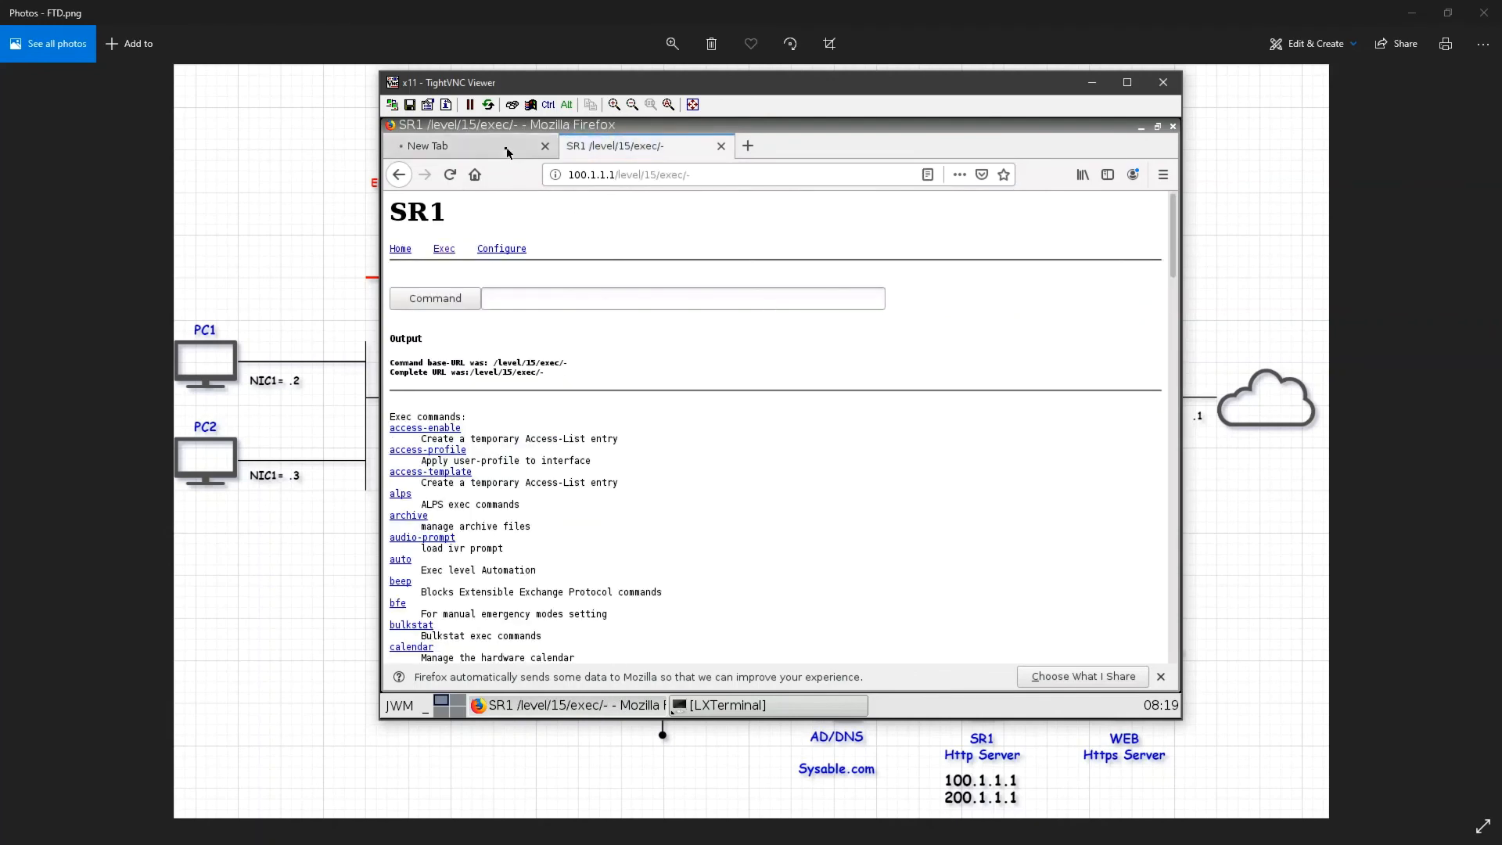
pyautogui.click(653, 147)
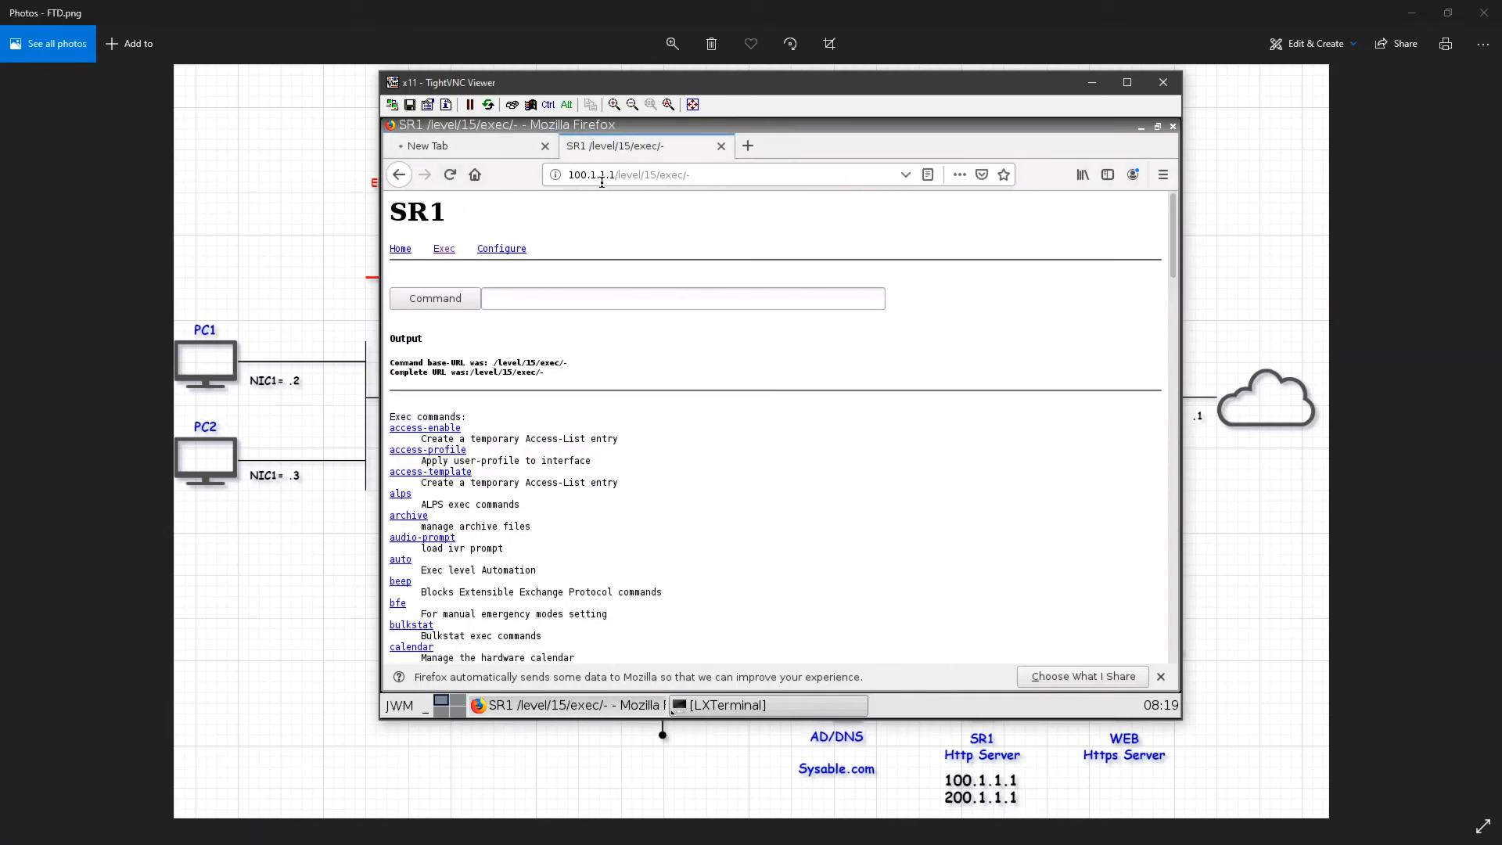
pyautogui.moveTo(693, 175); pyautogui.dragTo(562, 177)
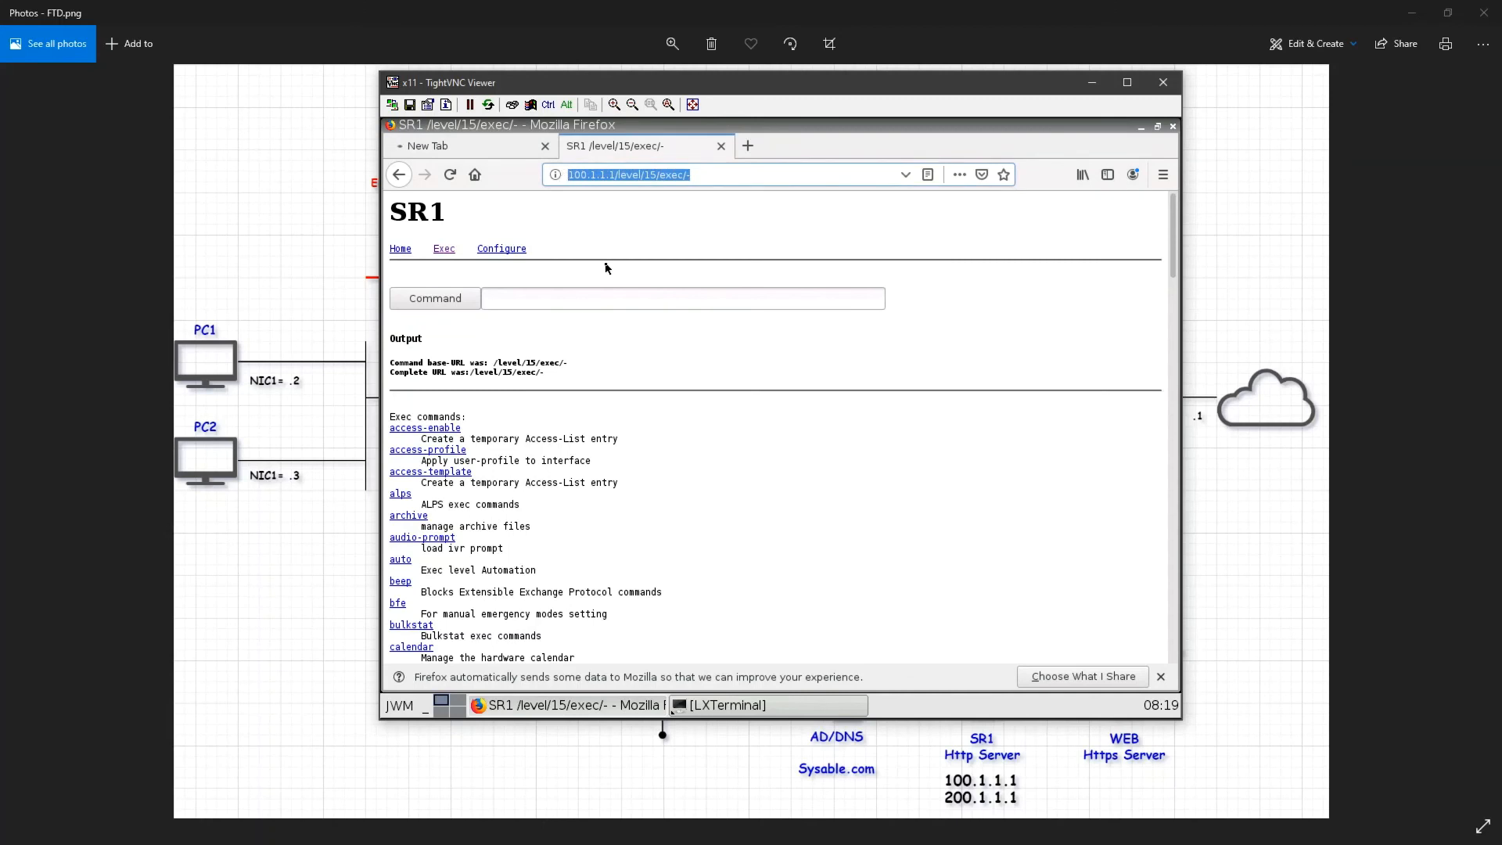
pyautogui.click(485, 147)
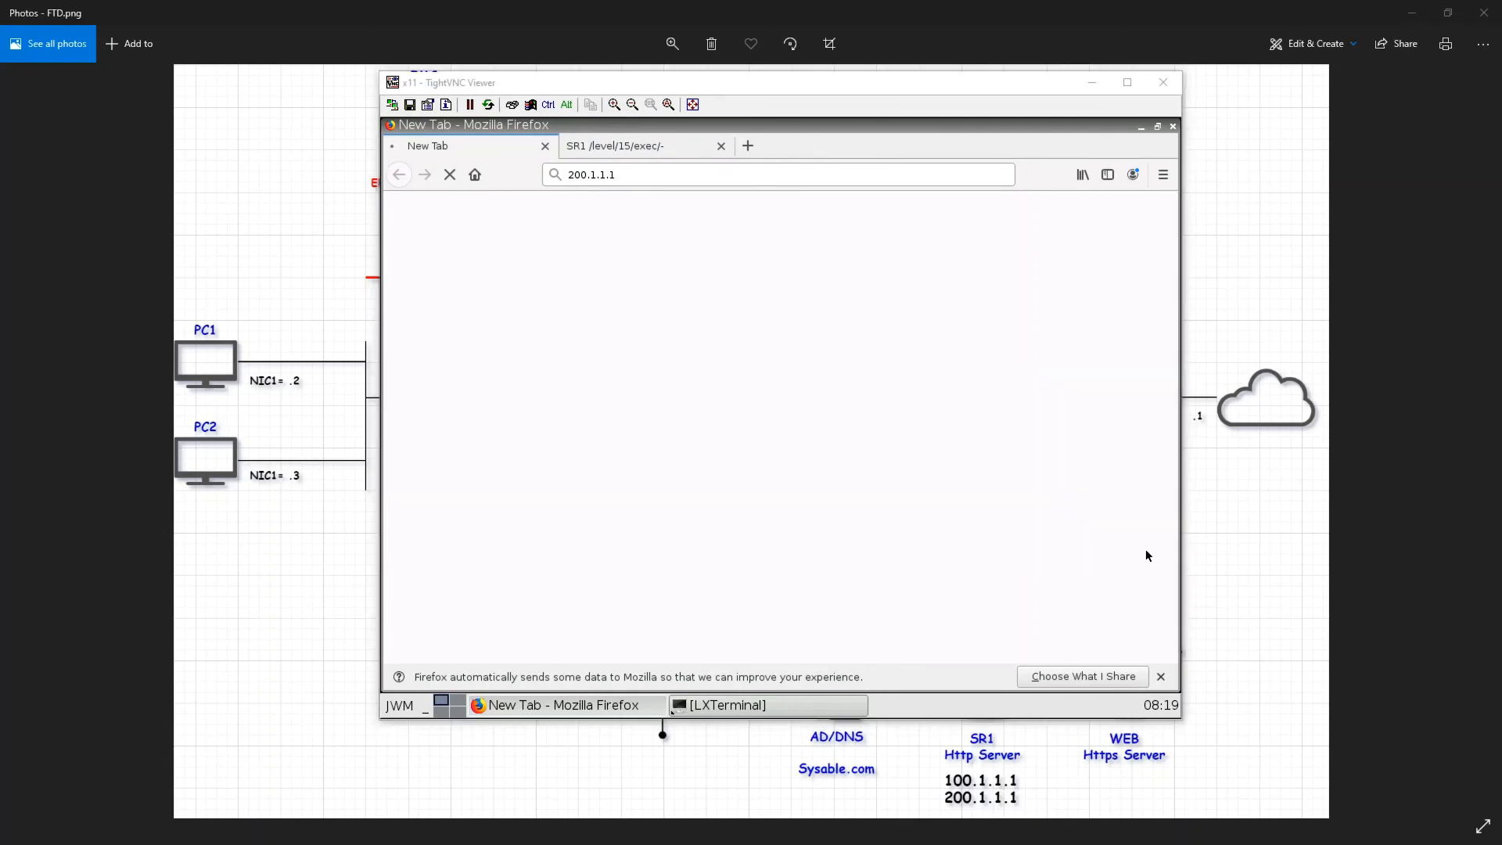
pyautogui.hotkey('alt', 'Tab')
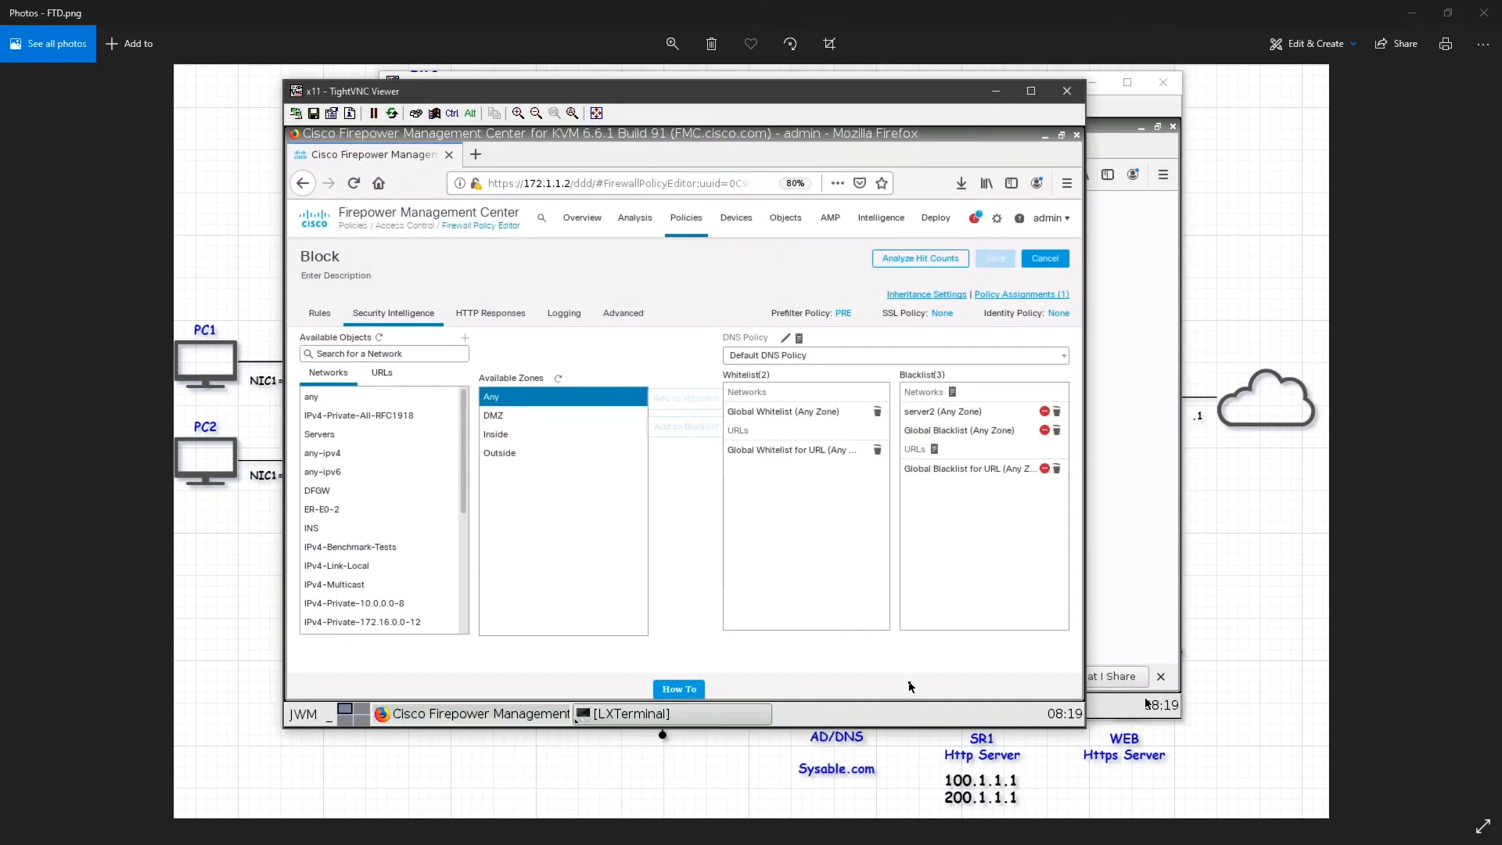